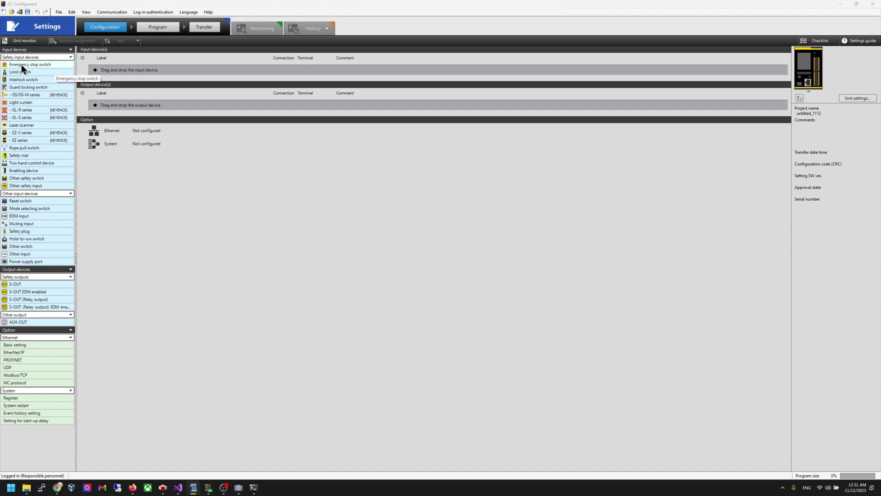
# - Add an emergency stop switch to the input devices and assign it to terminals Si0 and Si1 with test terminals To0 and To1
pyautogui.moveTo(21, 64); pyautogui.dragTo(89, 68)
pyautogui.click(307, 70)
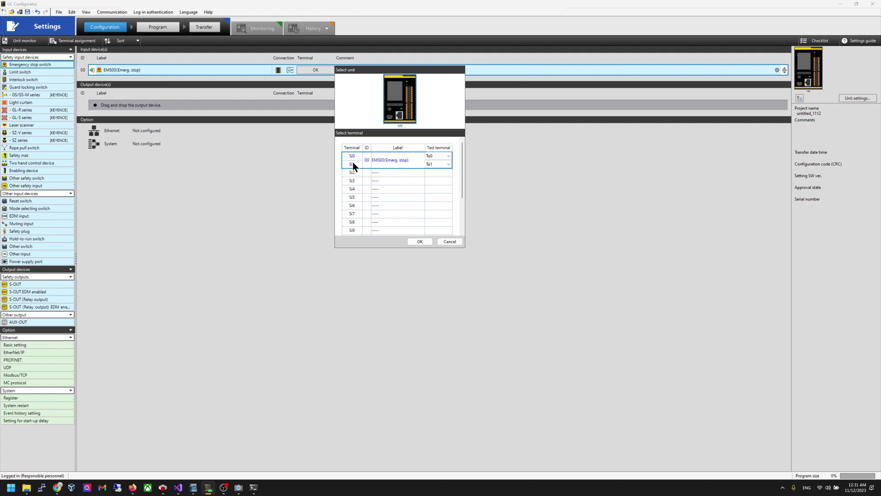
pyautogui.click(419, 241)
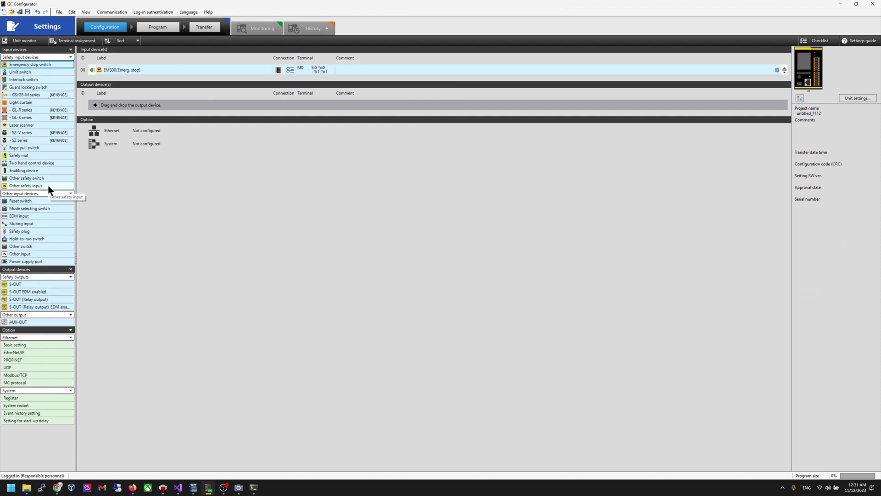
# - Add two Other safety input devices, assigning the first to terminals Si2-Si3 and the second to Si4-Si5
pyautogui.moveTo(47, 185); pyautogui.dragTo(180, 86)
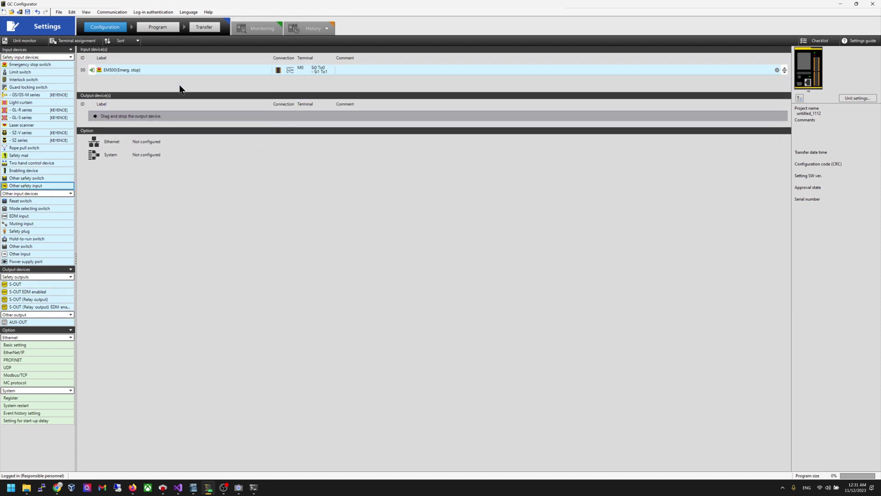
pyautogui.click(315, 84)
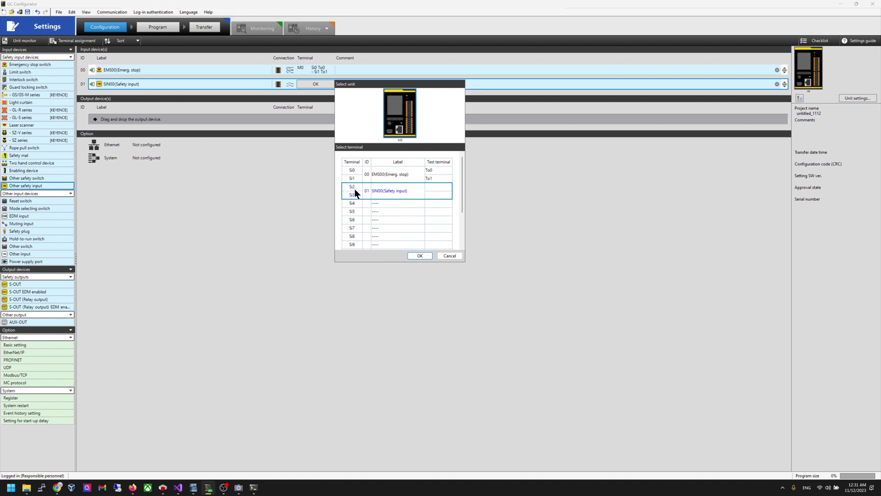
pyautogui.click(418, 258)
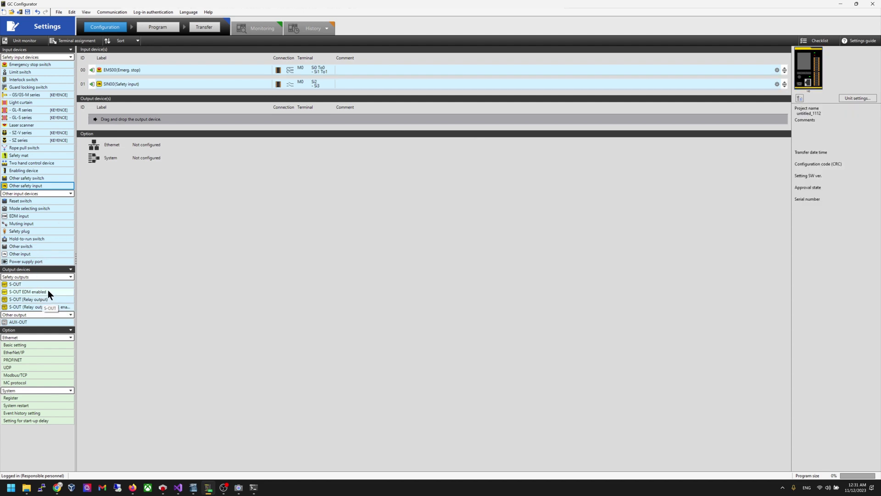
pyautogui.moveTo(48, 186); pyautogui.dragTo(189, 97)
pyautogui.click(336, 96)
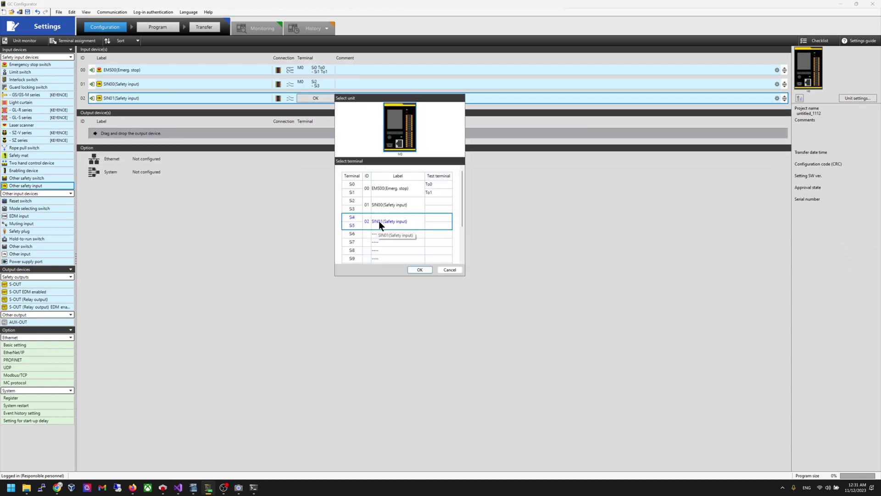
pyautogui.click(418, 270)
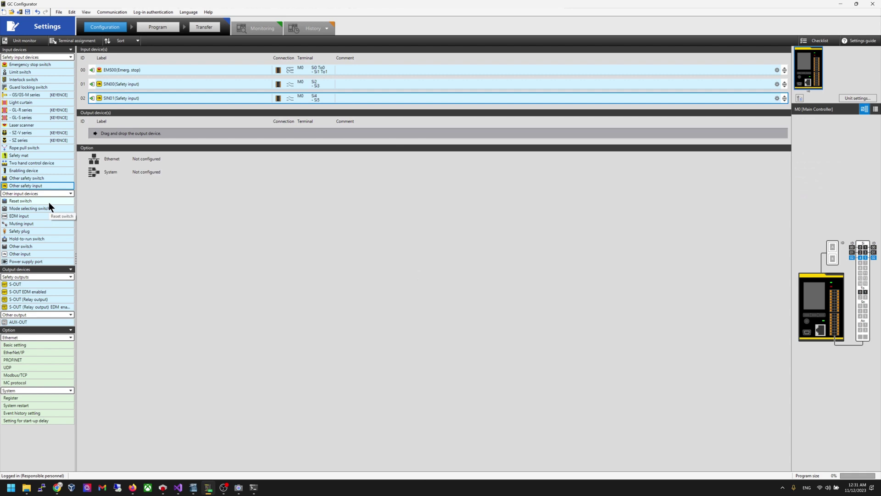
# - Add a reset switch to the input devices and assign it to terminal Si6
pyautogui.moveTo(49, 202); pyautogui.dragTo(250, 114)
pyautogui.click(316, 112)
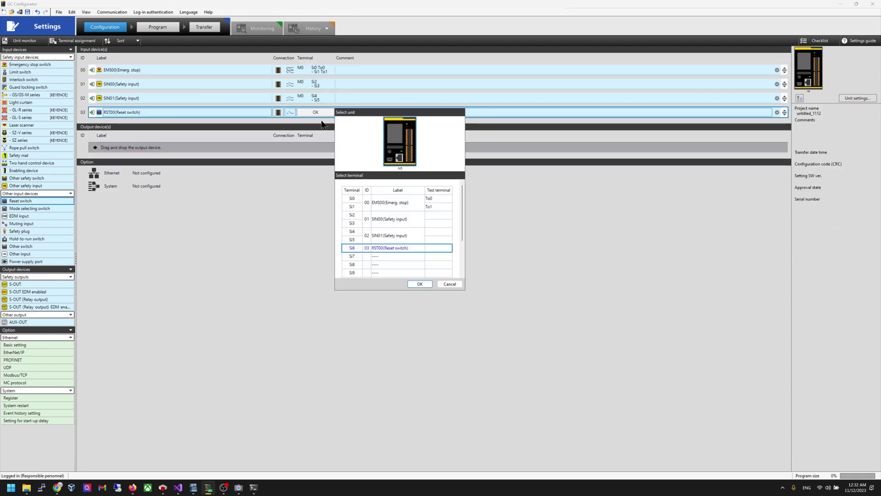
pyautogui.click(418, 282)
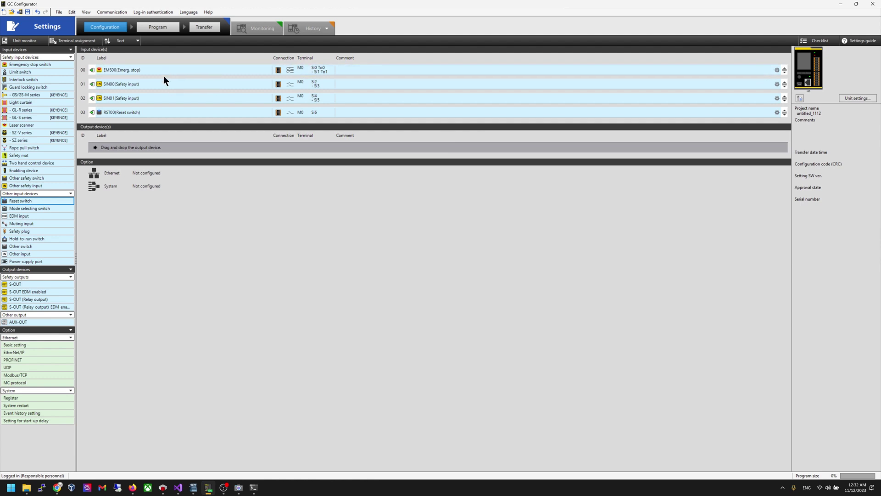
# - Rename the safety input on terminals Si2-Si3 as SNO2005_NC_INPUT
pyautogui.click(140, 84)
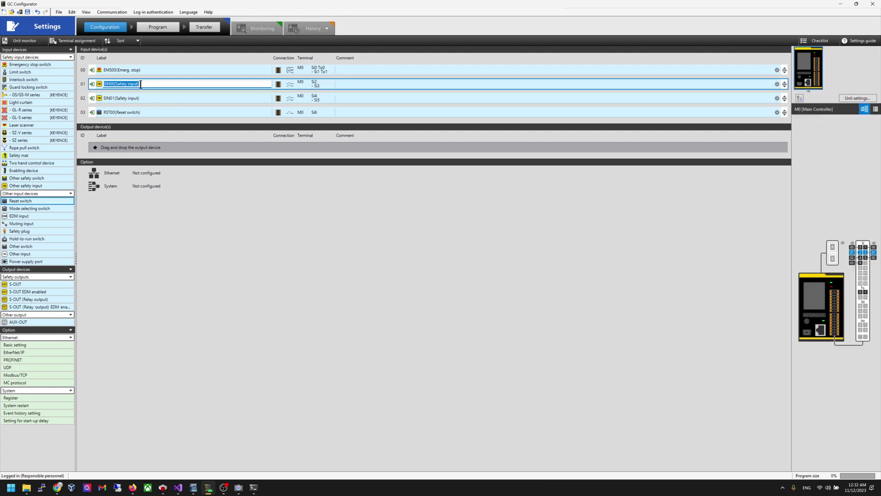
pyautogui.write('SN0')
pyautogui.write('2005')
pyautogui.write('_NC')
pyautogui.write(')')
pyautogui.write('INPUT')
pyautogui.press('Tab')
# - Rename the safety input on terminals Si4-Si5 as SNO2005_NO_INPUT
pyautogui.click(137, 99)
pyautogui.write('SNO2005_NO_INP')
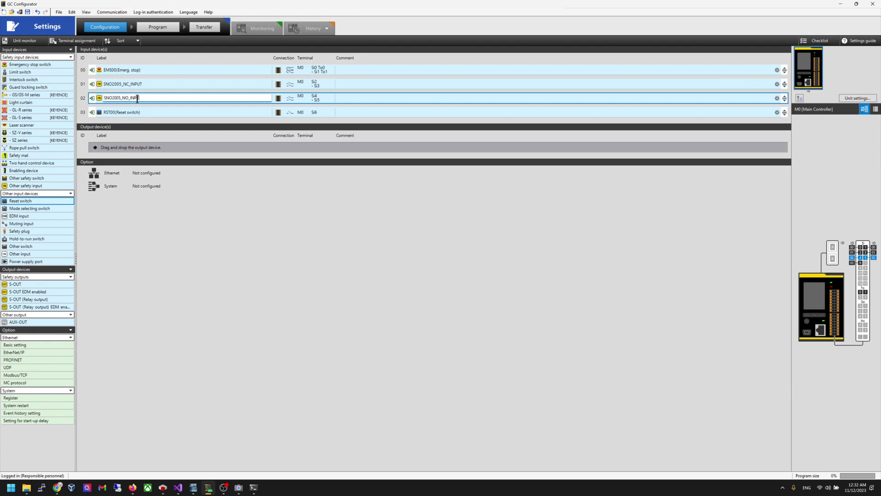
pyautogui.press('BackSpace')
pyautogui.press('BackSpace')
pyautogui.write('INPUT')
pyautogui.press('Return')
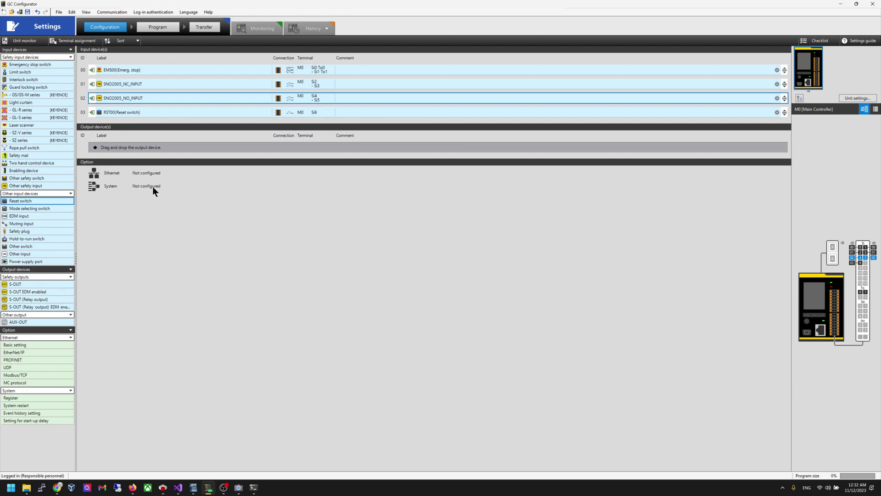
# - Add an S-OUT safety output to the output devices and assign it to terminals So0 and So1
pyautogui.moveTo(54, 284); pyautogui.dragTo(196, 151)
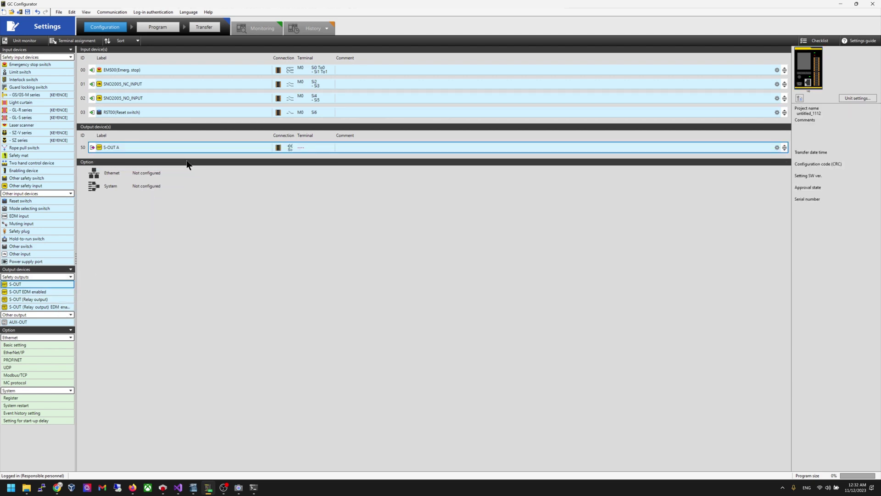
pyautogui.click(317, 149)
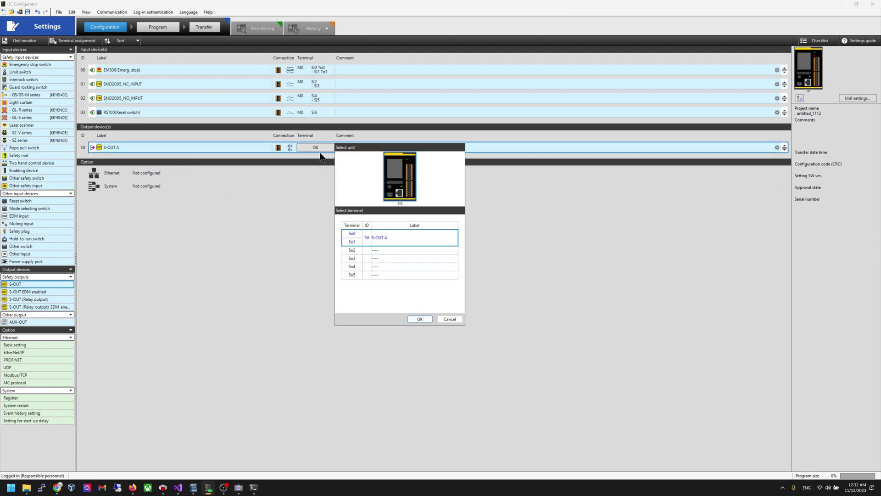
pyautogui.click(420, 320)
# - Disable self-diagnosis of output in the detailed settings of S-OUT A
pyautogui.rightClick(255, 150)
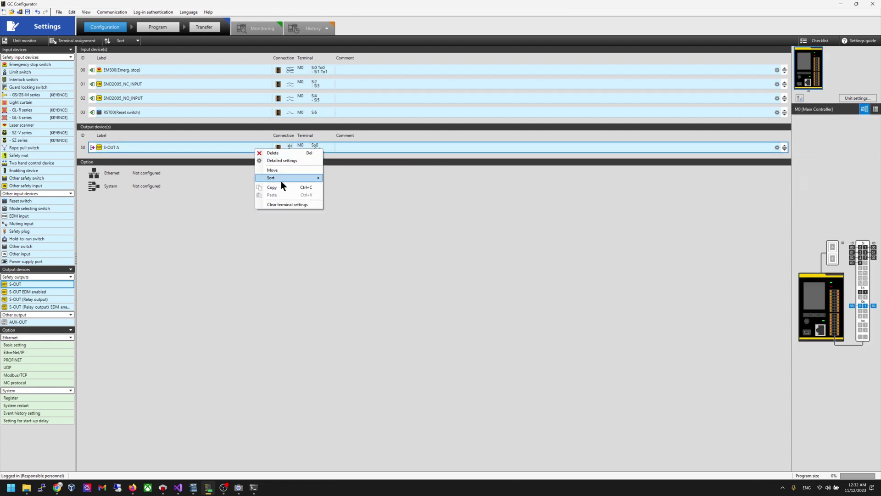
pyautogui.click(302, 160)
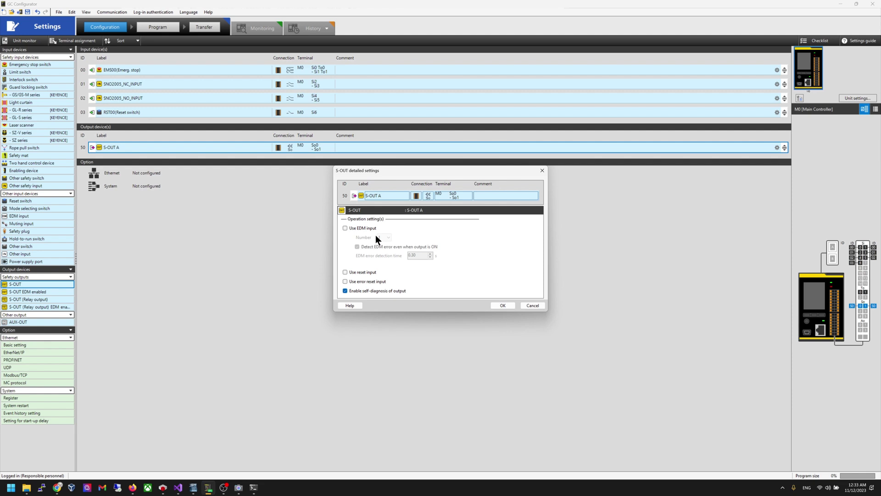
pyautogui.click(400, 294)
pyautogui.click(501, 305)
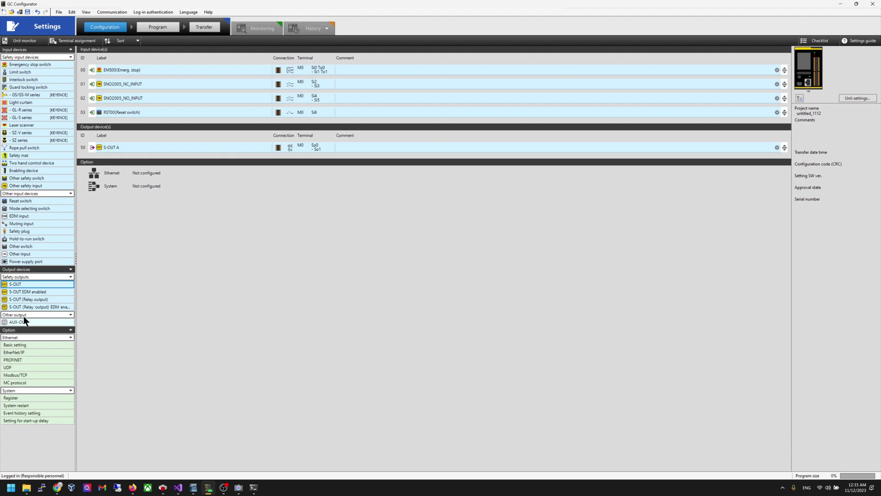
# - Add three AUX-OUT devices to the output devices and assign them to terminals Ao0, Ao1 and Ao2
pyautogui.moveTo(24, 320)
pyautogui.mouseDown()
pyautogui.moveTo(75, 304)
pyautogui.moveTo(206, 176)
pyautogui.moveTo(205, 156)
pyautogui.mouseUp()
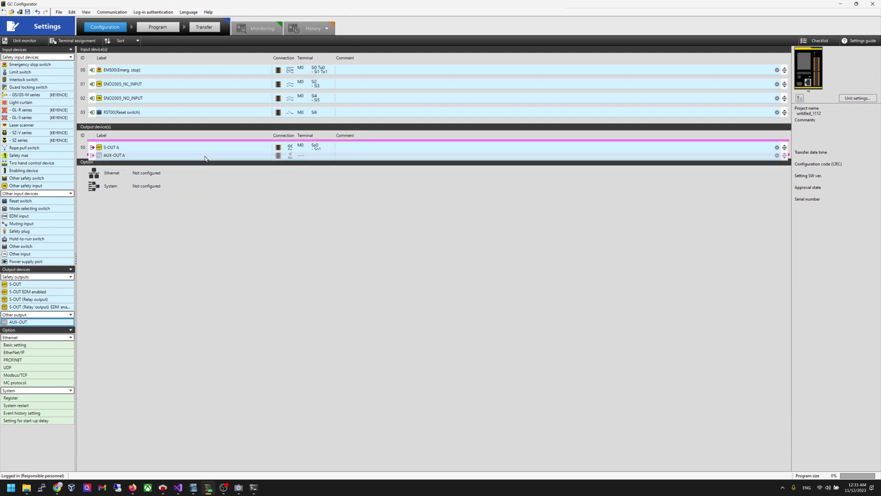
pyautogui.moveTo(20, 321); pyautogui.dragTo(204, 195)
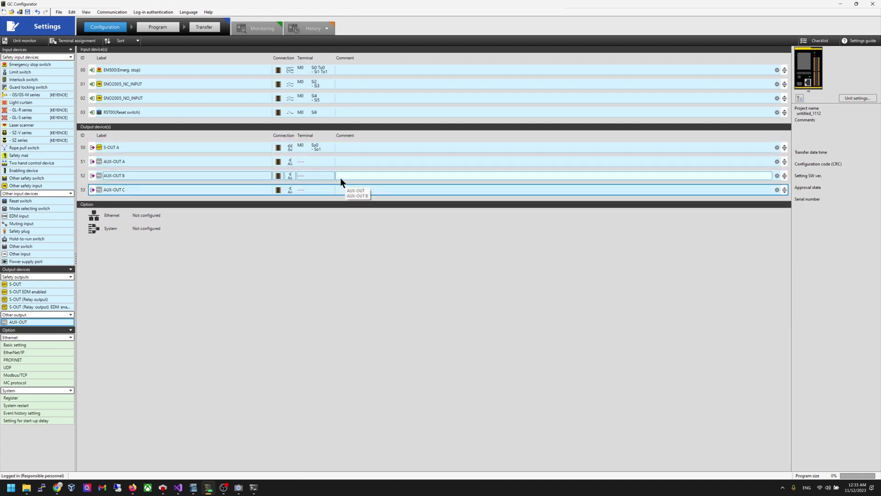
pyautogui.click(318, 162)
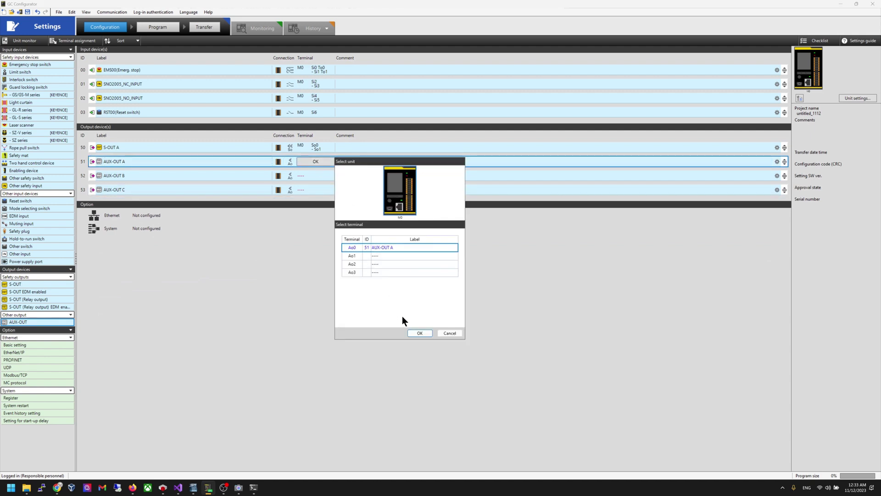
pyautogui.click(416, 335)
pyautogui.click(316, 176)
pyautogui.click(416, 347)
pyautogui.click(315, 189)
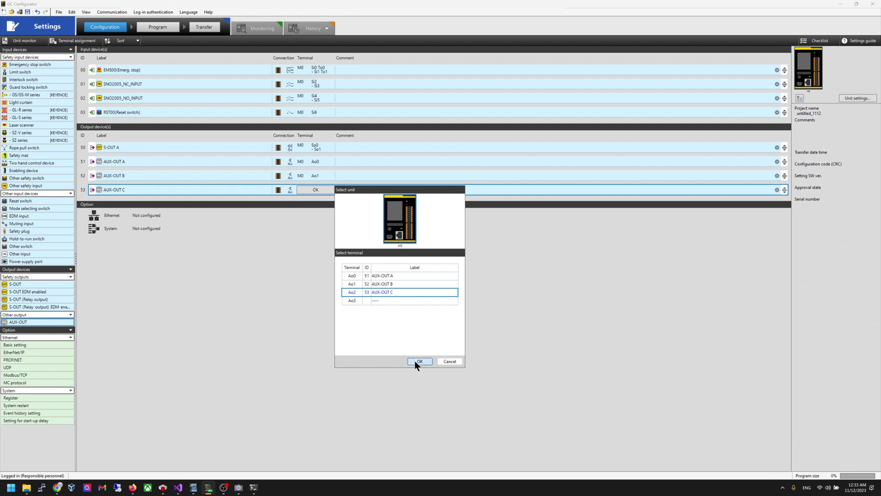
pyautogui.click(414, 359)
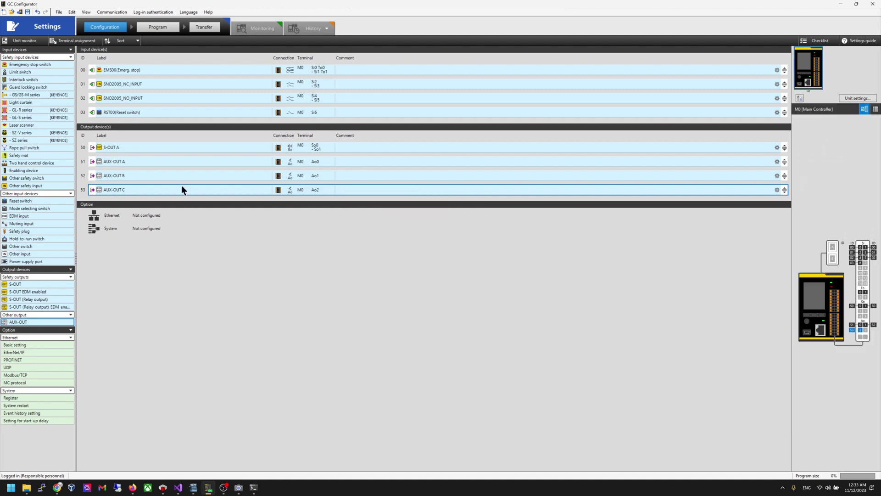
# - Rename the auxiliary outputs on Ao0, Ao1 and Ao2 as AUX_SNO2005_OFF, AUX_SNO2005_READY and SNO2005_Y31
pyautogui.doubleClick(157, 161)
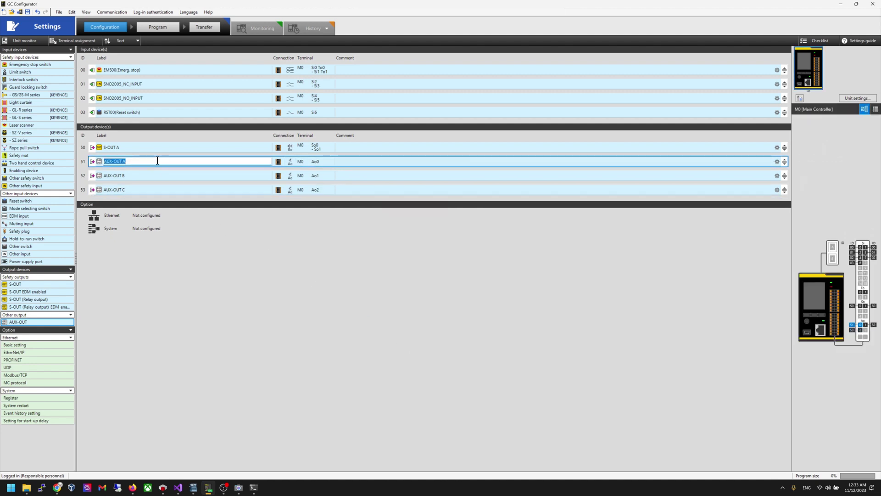
pyautogui.write('AUX_SNO2005_OFF')
pyautogui.press('Return')
pyautogui.doubleClick(156, 175)
pyautogui.write('AUX_')
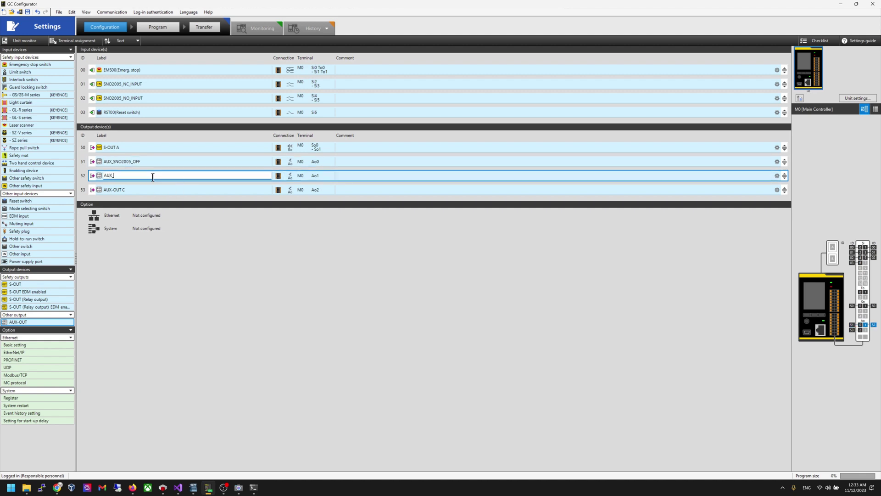
pyautogui.write('SNO2005_READY')
pyautogui.press('Return')
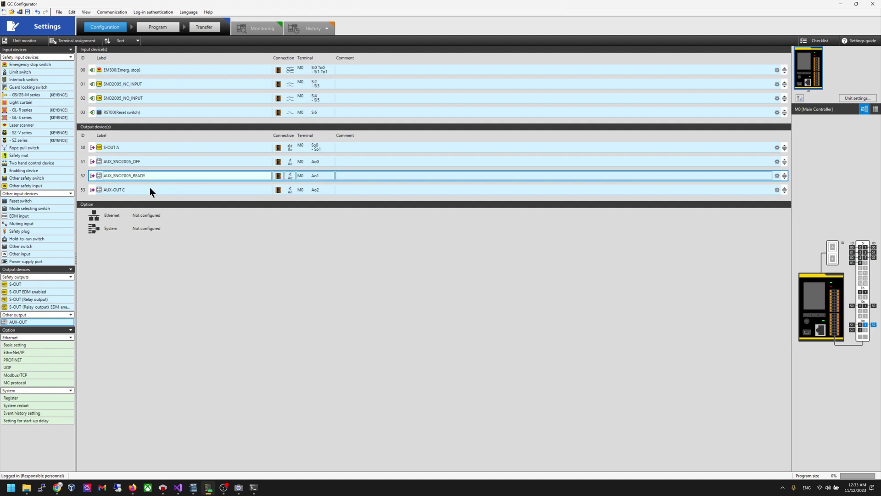
pyautogui.doubleClick(149, 188)
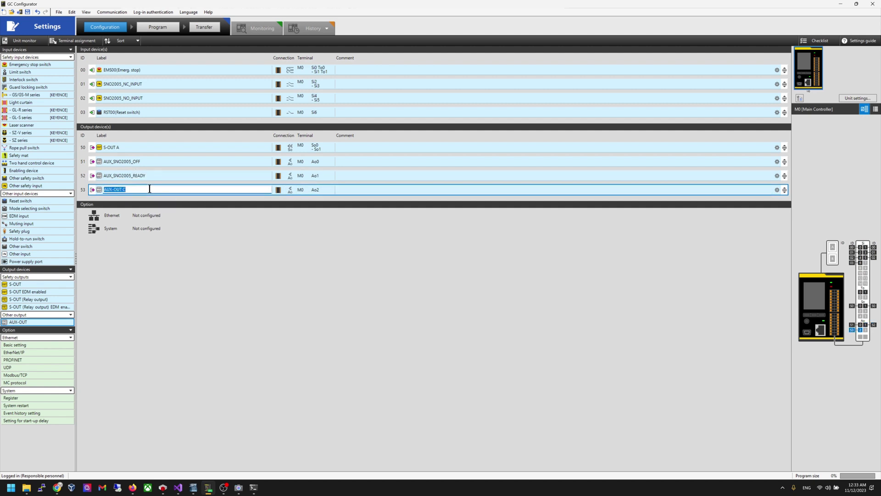
pyautogui.write('SNO2005_Y31')
pyautogui.press('Return')
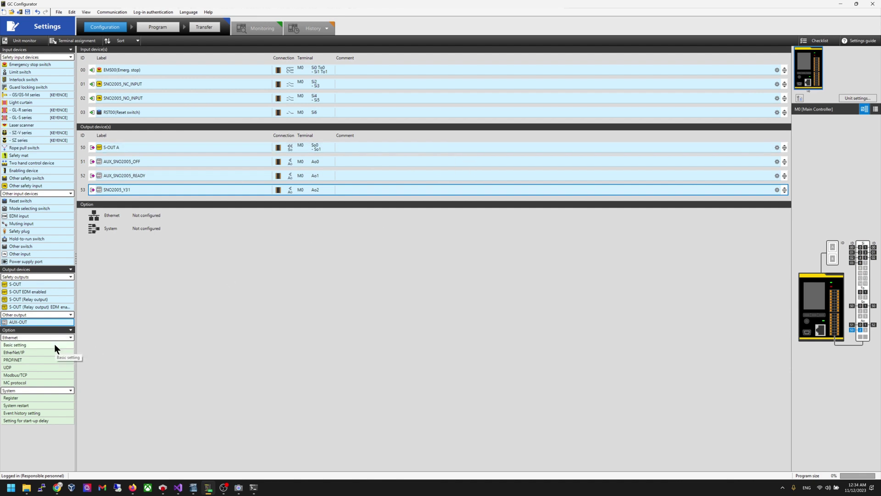
# - Add the Ethernet basic setting and enable transfer of communication settings with the static IP address 192.168.5.21
pyautogui.moveTo(40, 347); pyautogui.dragTo(189, 217)
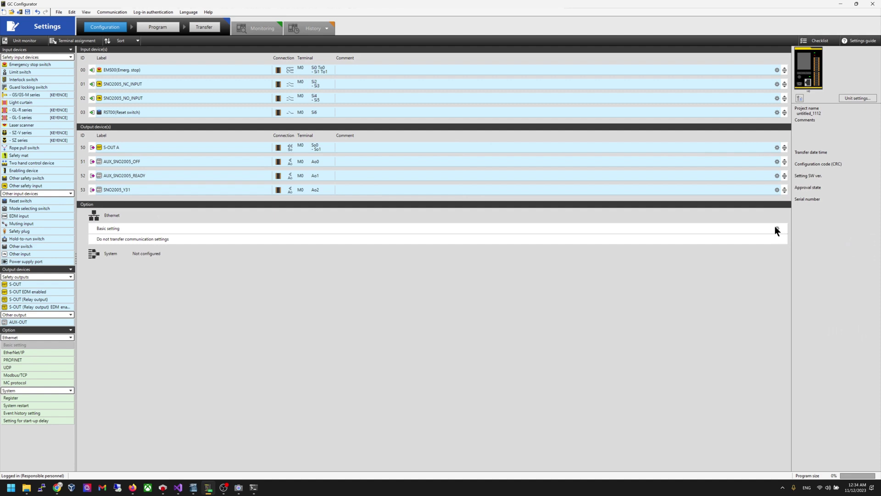
pyautogui.doubleClick(703, 228)
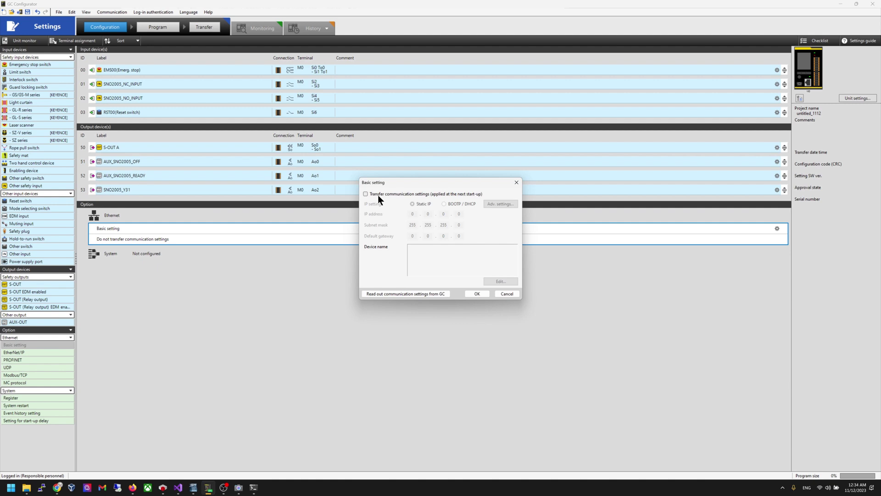
pyautogui.click(378, 194)
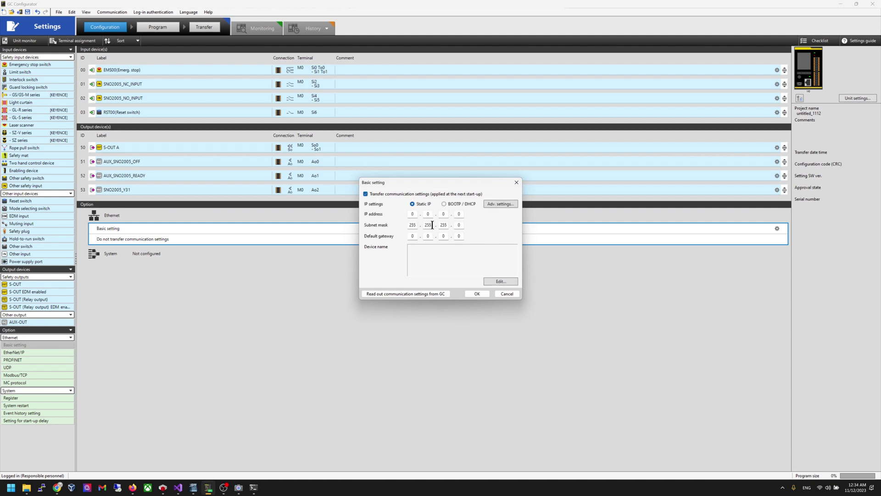
pyautogui.click(407, 213)
pyautogui.write('192.168.')
pyautogui.write('5')
pyautogui.press('.')
pyautogui.write('21')
pyautogui.click(477, 293)
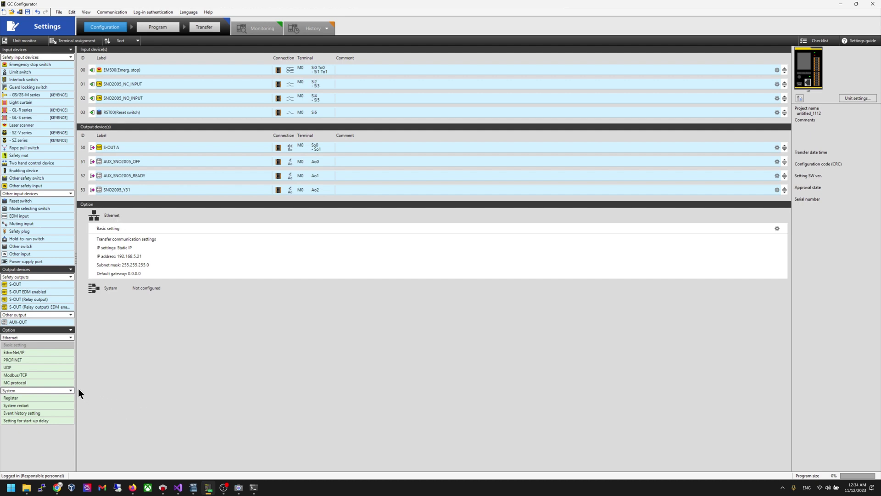
# - Add Modbus/TCP to the Ethernet options and Register to the System options
pyautogui.moveTo(61, 376); pyautogui.dragTo(191, 294)
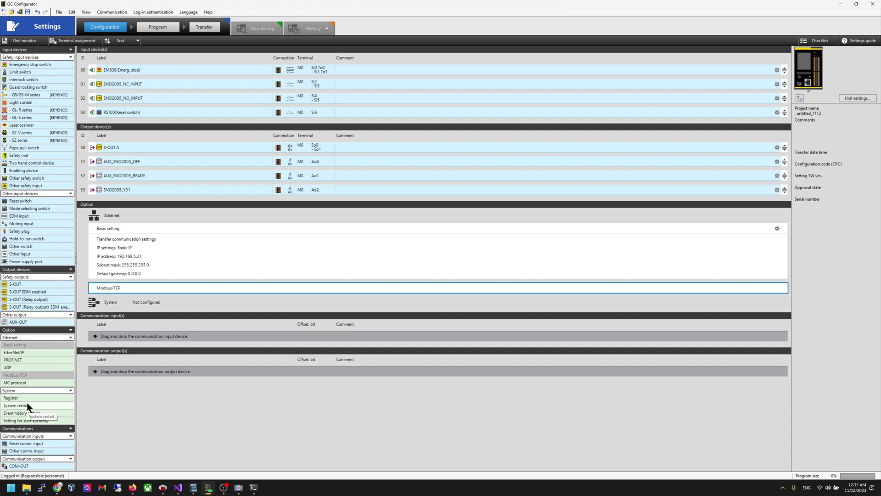
pyautogui.moveTo(26, 399); pyautogui.dragTo(196, 309)
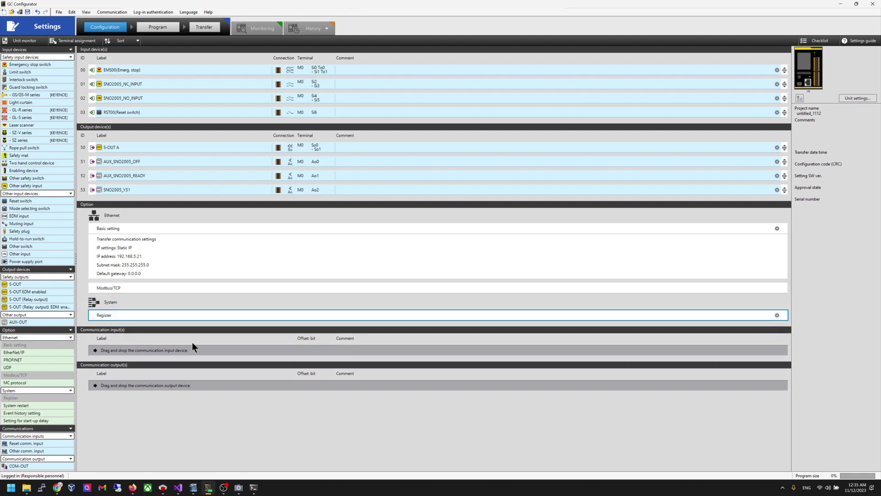
# - Add four registers, IDs 00 to 03, in the Register settings
pyautogui.doubleClick(114, 316)
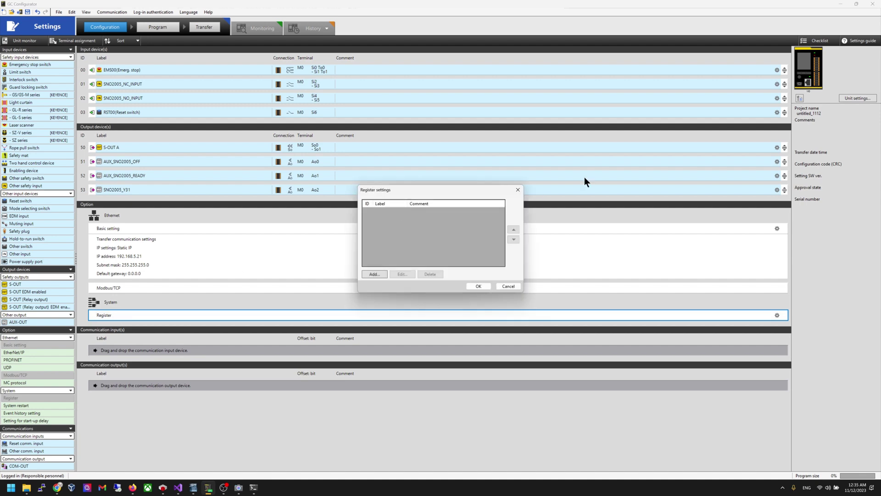
pyautogui.click(368, 275)
pyautogui.click(459, 255)
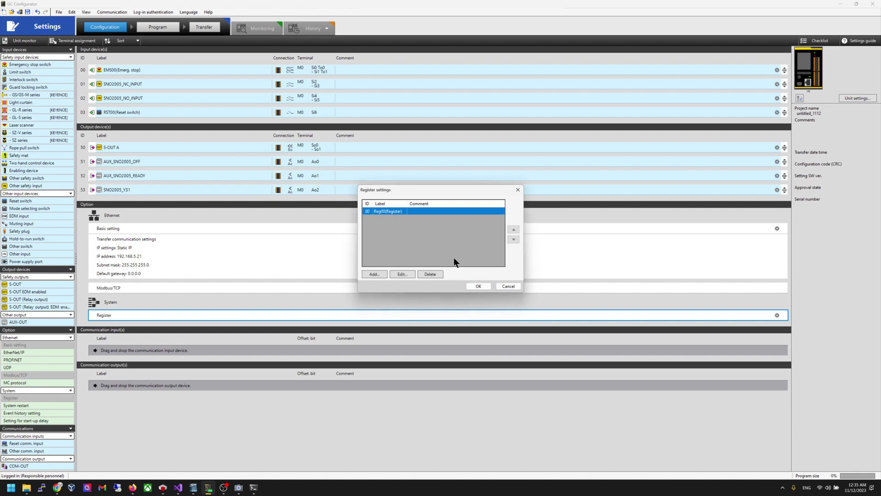
pyautogui.click(375, 273)
pyautogui.click(452, 256)
pyautogui.click(384, 273)
pyautogui.click(446, 256)
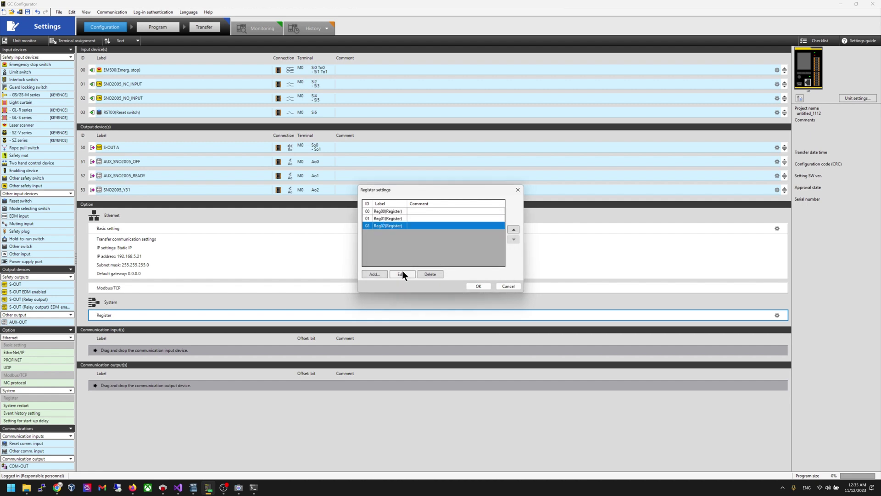
pyautogui.click(375, 274)
pyautogui.click(450, 255)
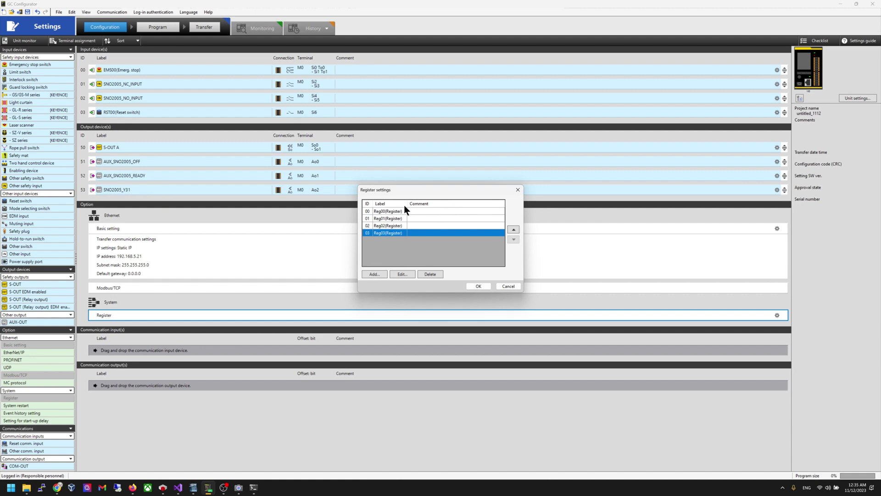
# - Widen the label column of the register list and rename register 00 as rESTOPTrigger
pyautogui.moveTo(407, 203); pyautogui.dragTo(443, 205)
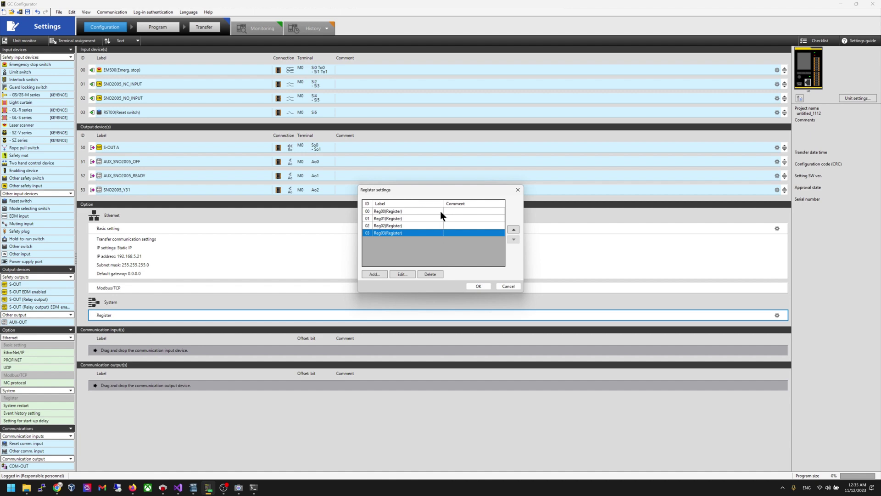
pyautogui.click(412, 211)
pyautogui.doubleClick(412, 211)
pyautogui.write('rESTOPTrigger')
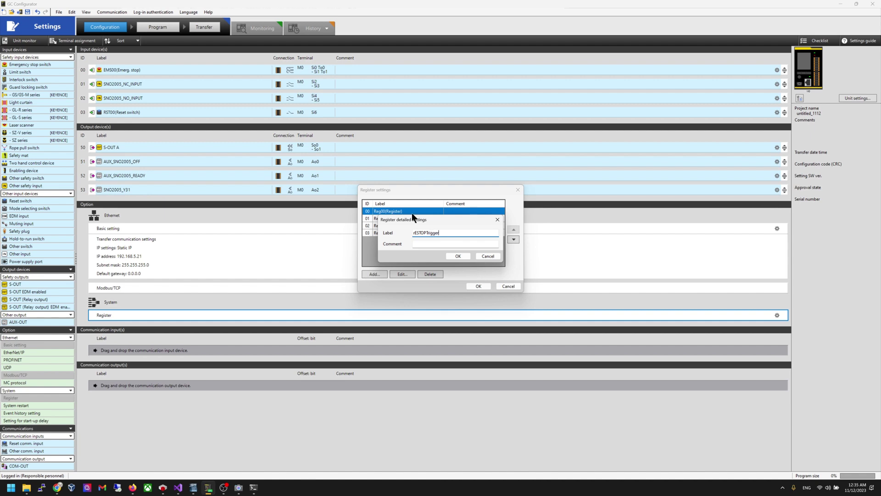
pyautogui.click(468, 256)
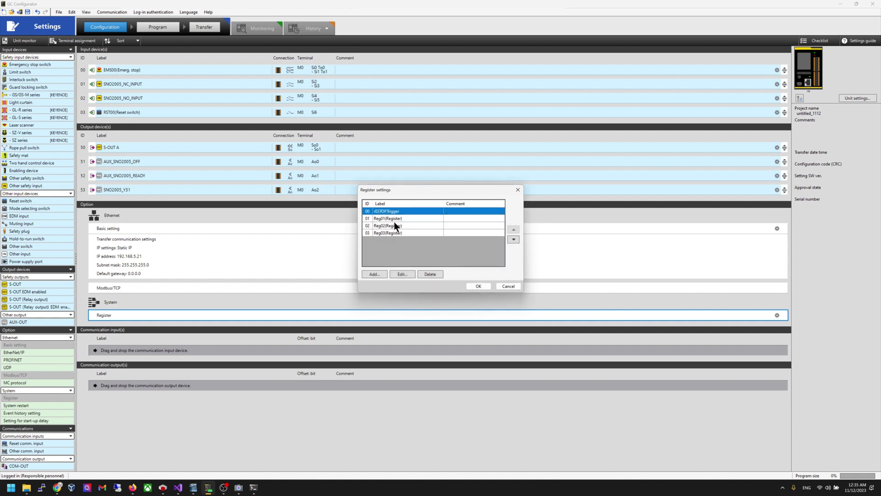
# - Rename register 01 as rSNO2005_COIL_OFF
pyautogui.click(392, 219)
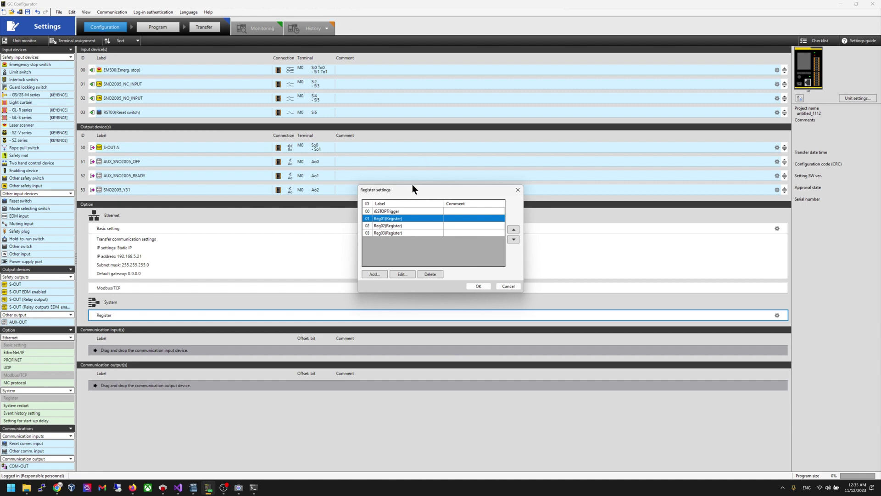
pyautogui.doubleClick(388, 223)
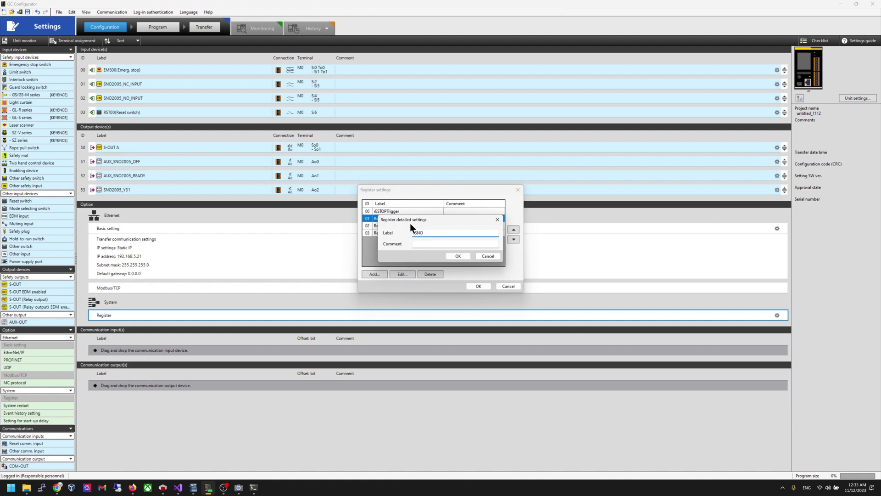
pyautogui.write('SNO2005')
pyautogui.write('_CXO')
pyautogui.write('COIL_OFF')
pyautogui.write('r')
pyautogui.click(464, 256)
# - Rename register 02 as rSNO2005_ON
pyautogui.doubleClick(423, 226)
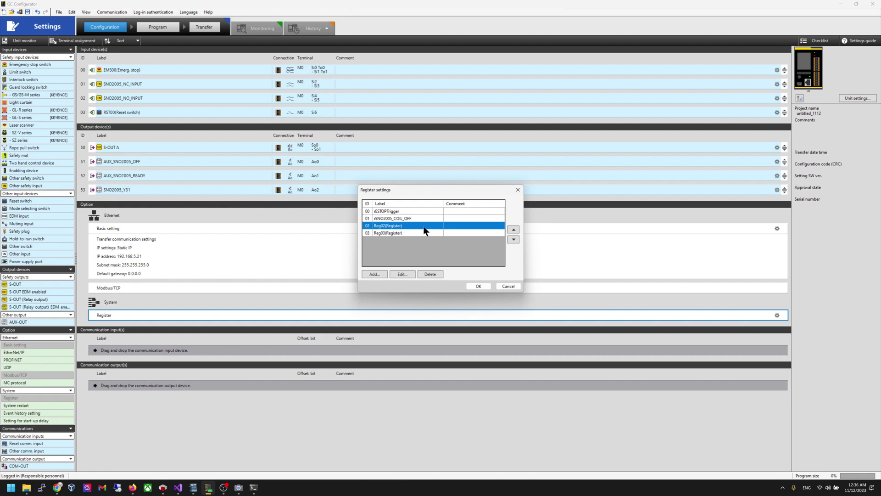
pyautogui.write('rSNO')
pyautogui.write('2000')
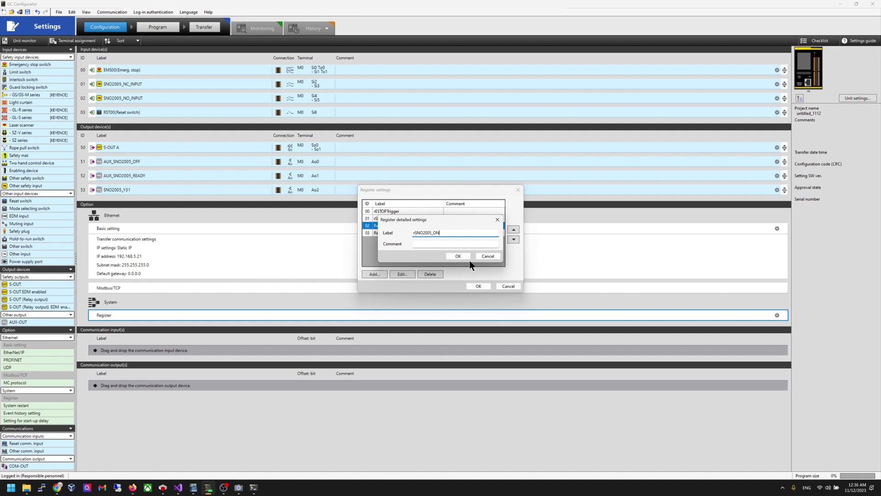
pyautogui.click(469, 254)
# - Rename register 03 as rHeartBit and apply the register settings
pyautogui.doubleClick(422, 234)
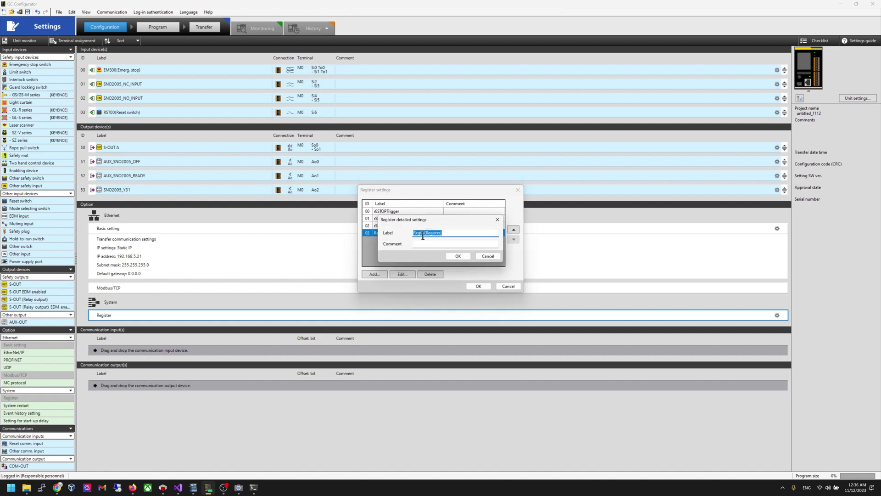
pyautogui.write('rHea')
pyautogui.write('tBit')
pyautogui.click(449, 256)
pyautogui.click(470, 286)
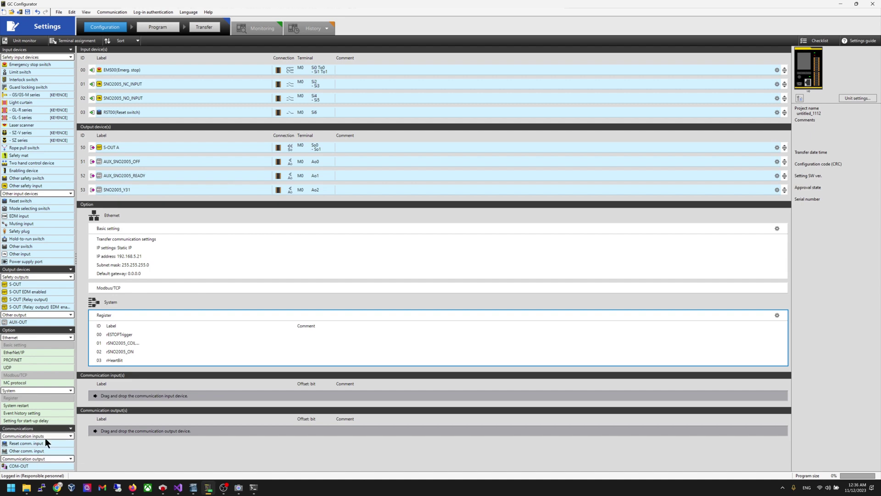
# - Add two Other comm. input devices to the communication inputs and label the first one COM00_ResetCommand
pyautogui.moveTo(42, 450); pyautogui.dragTo(165, 407)
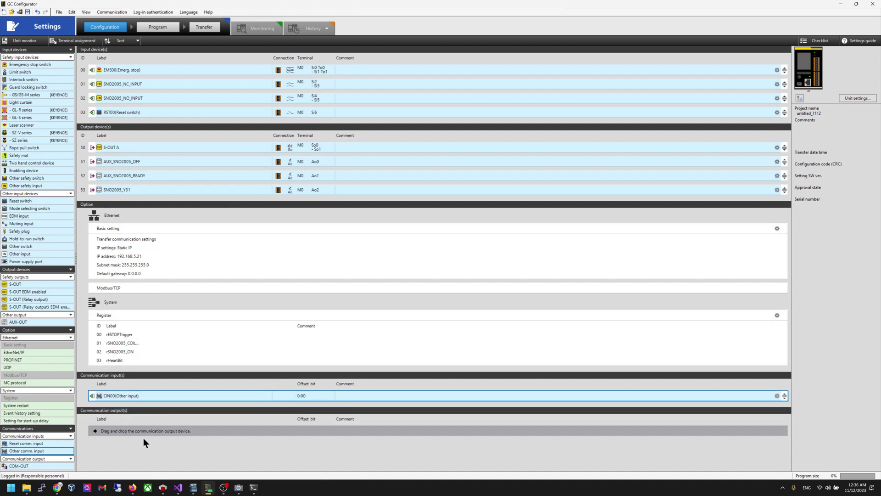
pyautogui.moveTo(64, 453); pyautogui.dragTo(175, 407)
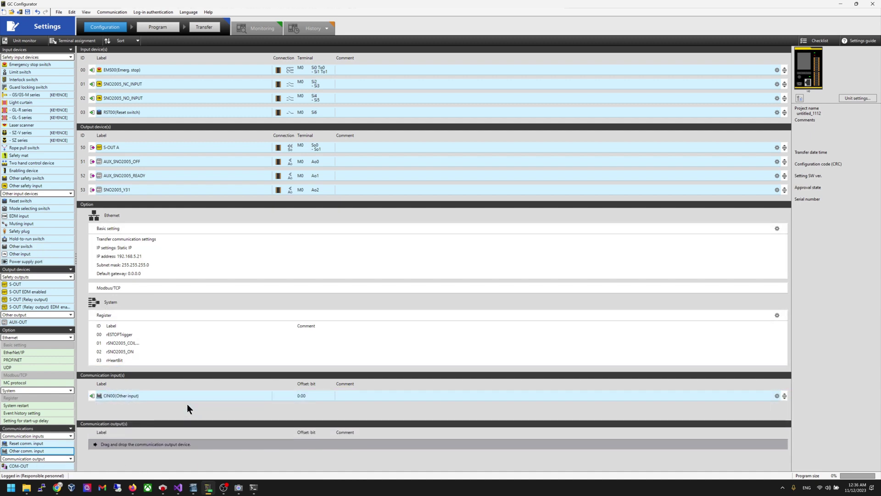
pyautogui.doubleClick(169, 393)
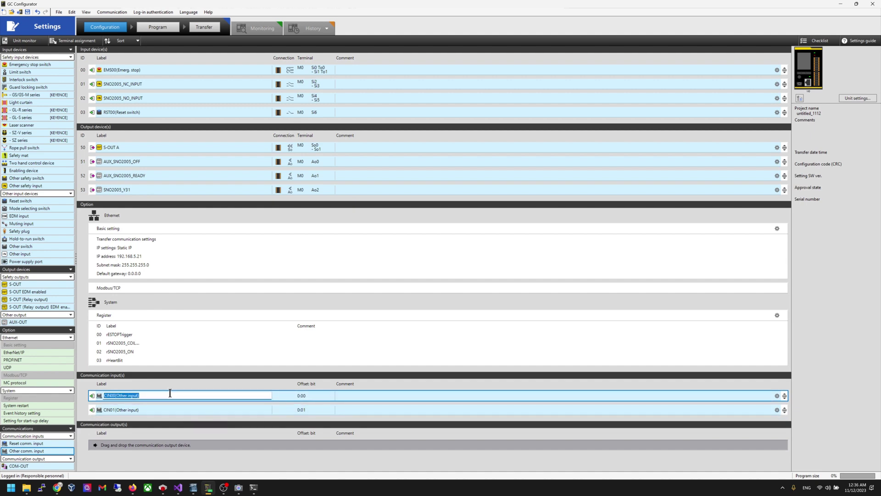
pyautogui.write('COM00_ResetCommand')
pyautogui.press('Return')
# - Label the second communication input, at offset bit 0:01, COM01_HeartBits
pyautogui.click(151, 409)
pyautogui.click(150, 411)
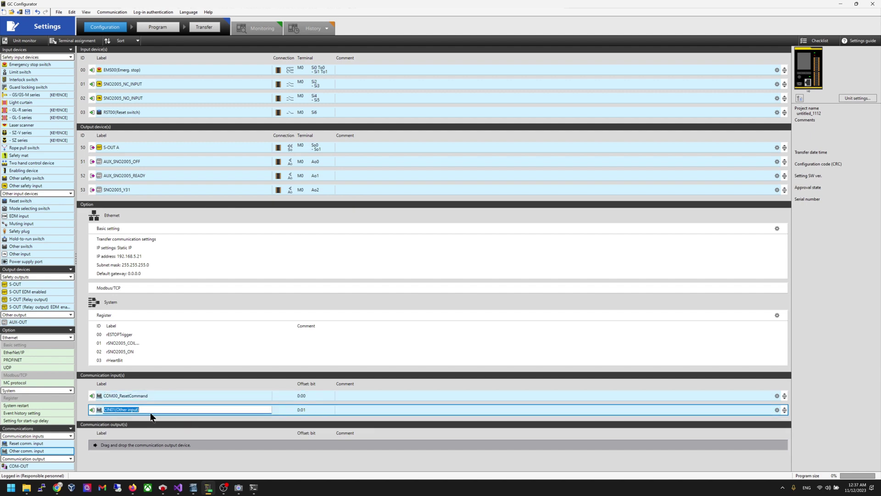
pyautogui.write('COM01_')
pyautogui.press('BackSpace')
pyautogui.press('BackSpace')
pyautogui.write('1_HeartBits')
pyautogui.press('Return')
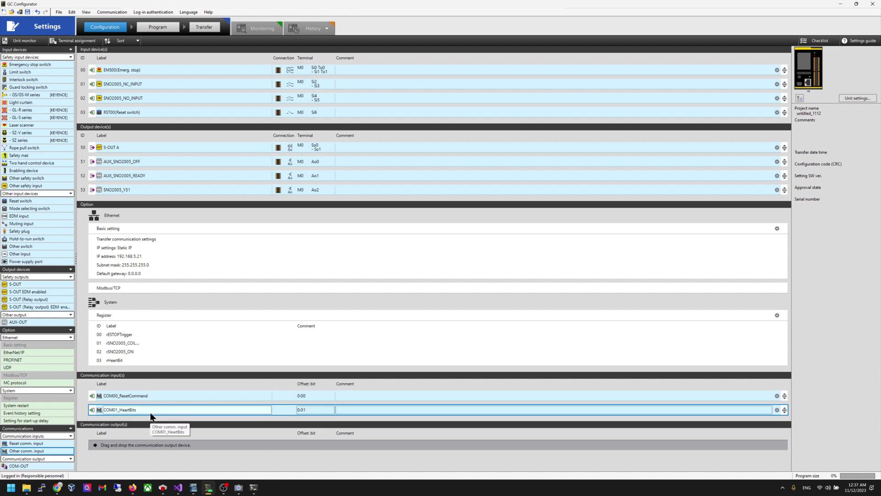
# - Add four COM-OUT devices to the communication outputs
pyautogui.click(46, 465)
pyautogui.moveTo(46, 463); pyautogui.dragTo(137, 445)
pyautogui.moveTo(35, 462); pyautogui.dragTo(123, 458)
pyautogui.moveTo(54, 470); pyautogui.dragTo(144, 464)
pyautogui.moveTo(45, 466); pyautogui.dragTo(143, 464)
pyautogui.click(183, 418)
pyautogui.write('COM00')
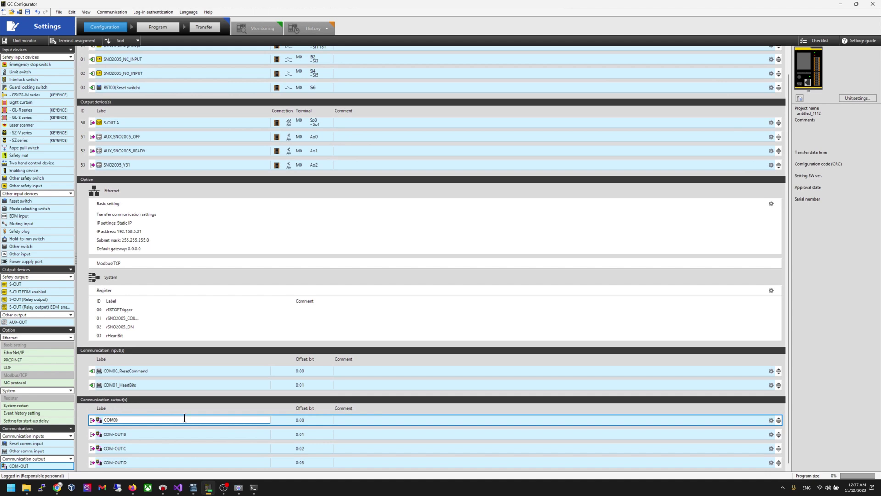
pyautogui.press('super+shift+s')
pyautogui.press('Escape')
pyautogui.press('Escape')
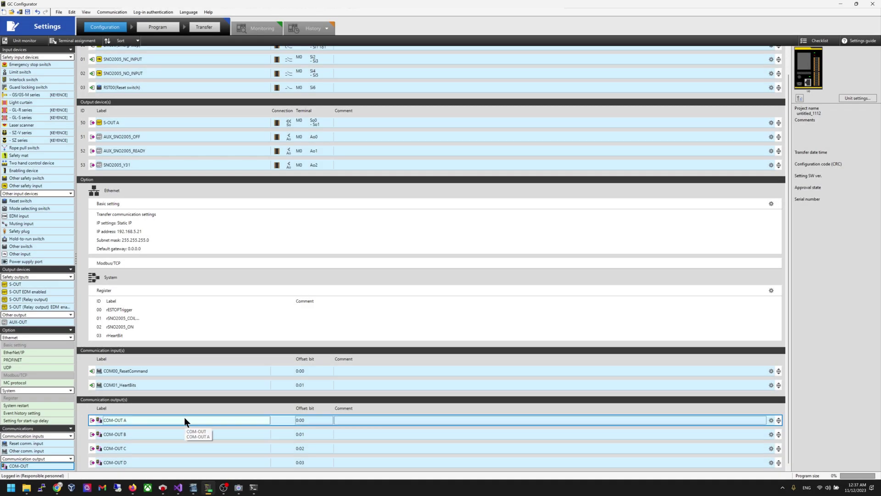
# - Rename the communication input at offset bit 0:00 as COMIN00_ResetCommand
pyautogui.click(111, 369)
pyautogui.write('IN')
pyautogui.press('Return')
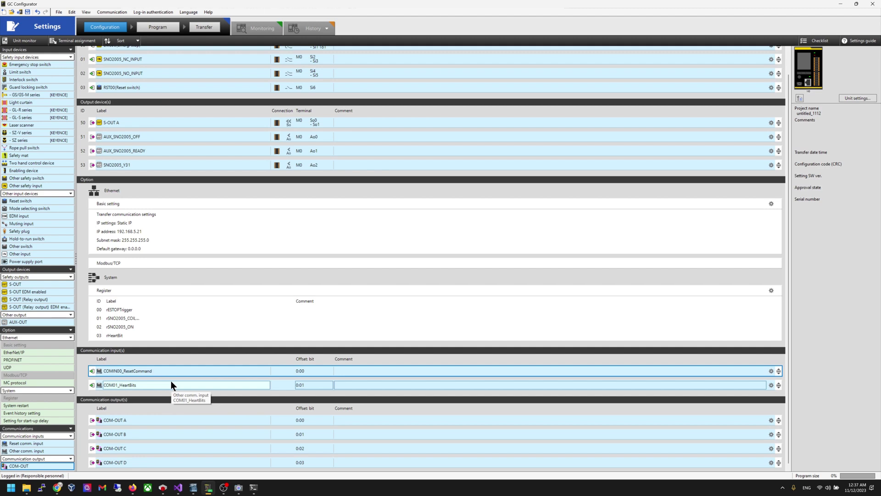
# - Rename the communication input at offset bit 0:01 as COMIN01_HeartBits
pyautogui.click(171, 385)
pyautogui.click(170, 385)
pyautogui.press('Left')
pyautogui.press('Left')
pyautogui.press('Left')
pyautogui.press('Left')
pyautogui.press('Left')
pyautogui.press('Left')
pyautogui.press('Left')
pyautogui.press('Left')
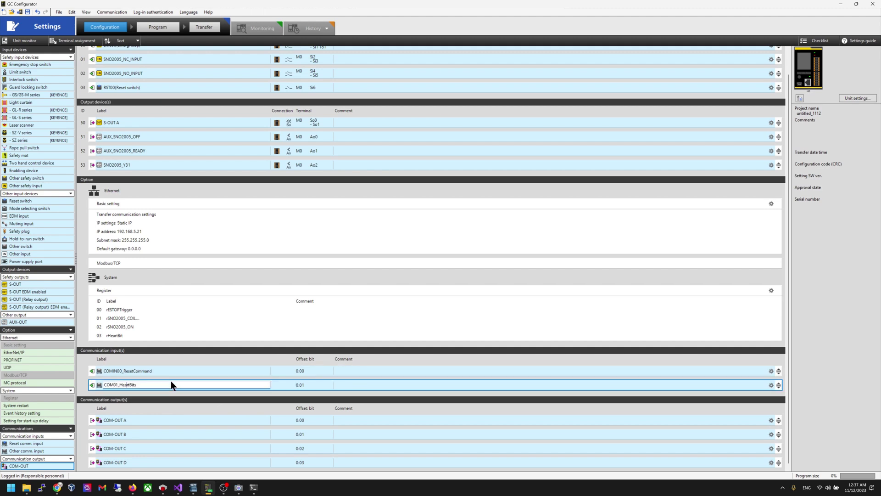
pyautogui.press('Left')
pyautogui.write('IN')
pyautogui.press('Return')
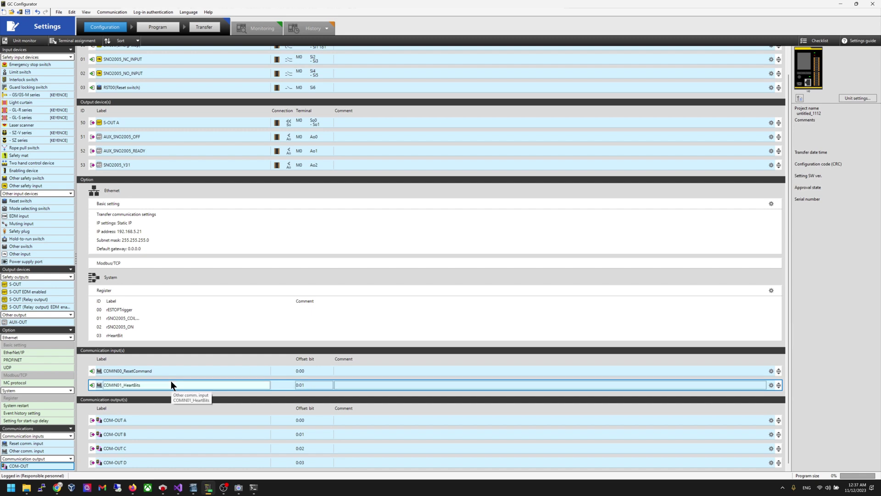
# - Rename the communication output COM-OUT A as COMOUT00_ESTOP
pyautogui.click(148, 419)
pyautogui.click(147, 418)
pyautogui.write('COM')
pyautogui.press('BackSpace')
pyautogui.press('BackSpace')
pyautogui.press('BackSpace')
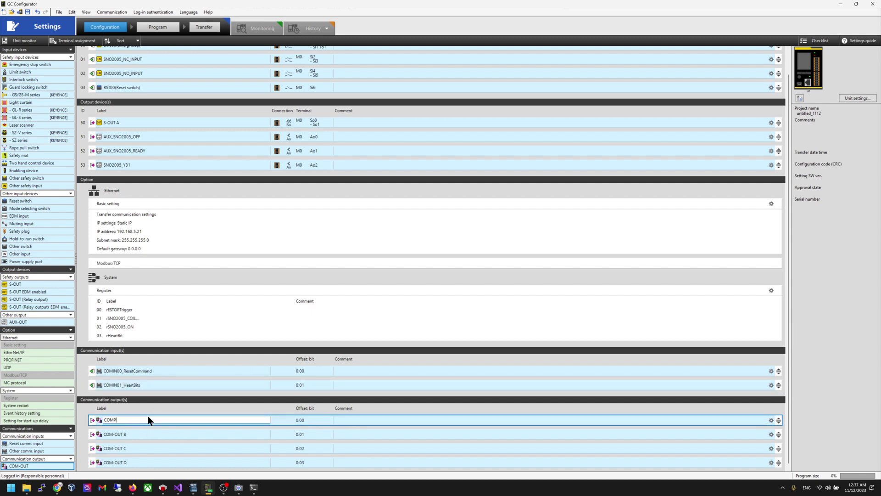
pyautogui.write('OUT00_ESTO')
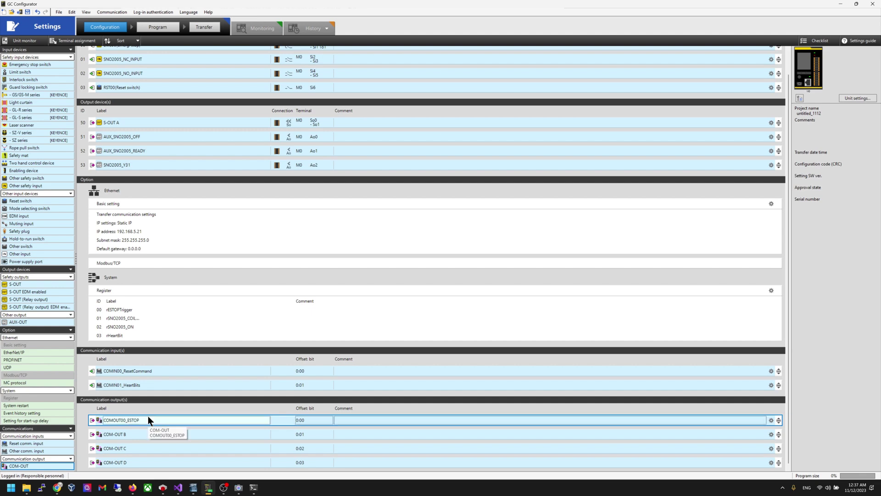
# - Rename the communication output COM-OUT B as COMOUT011_SNOFF
pyautogui.doubleClick(145, 432)
pyautogui.write('COMOUT')
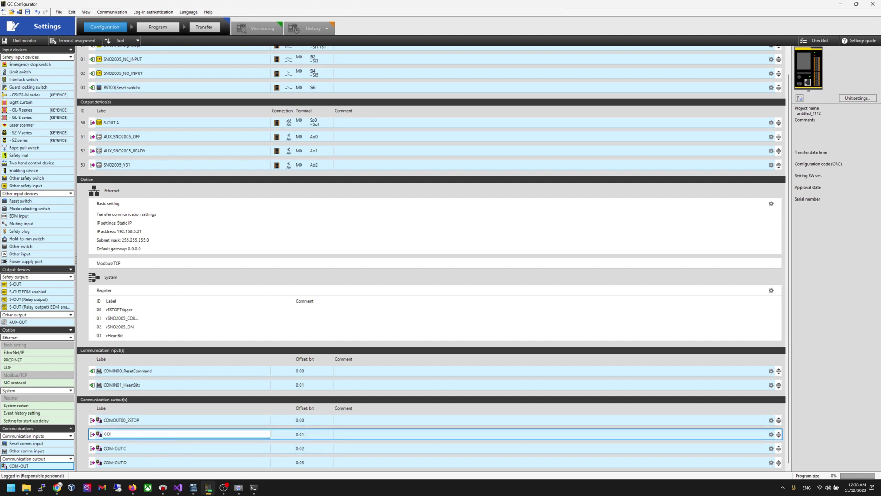
pyautogui.press('BackSpace')
pyautogui.press('BackSpace')
pyautogui.press('BackSpace')
pyautogui.press('BackSpace')
pyautogui.press('BackSpace')
pyautogui.write('COMOUT011_SNOFF')
pyautogui.press('Return')
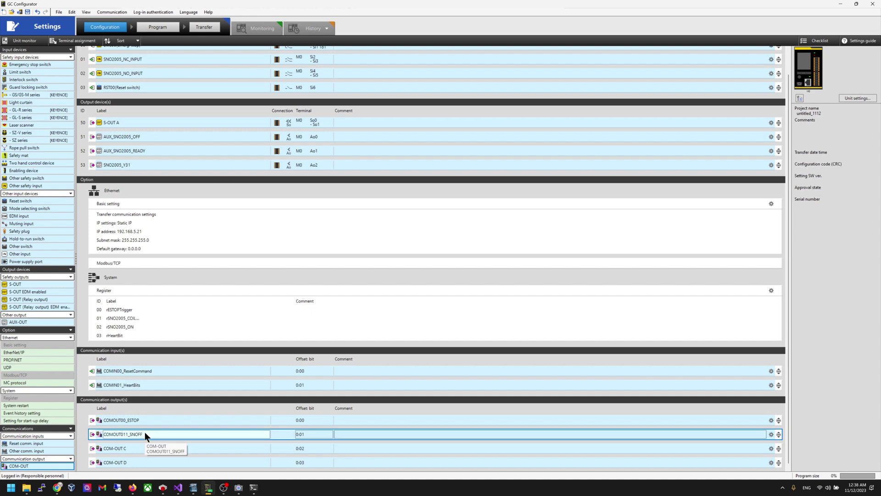
# - Rename the communication output COM-OUT C as COMOUT02_SNOON
pyautogui.click(144, 448)
pyautogui.click(145, 448)
pyautogui.write('COM')
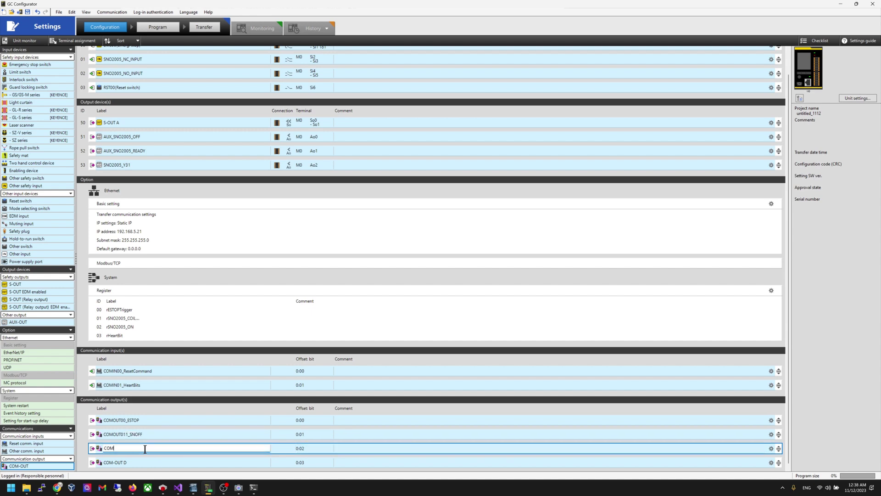
pyautogui.write('OUT02_SNOON')
pyautogui.press('Return')
# - Correct the label of the communication output at offset bit 0:01 to COMOUT011_SNOOFF
pyautogui.doubleClick(150, 434)
pyautogui.click(150, 434)
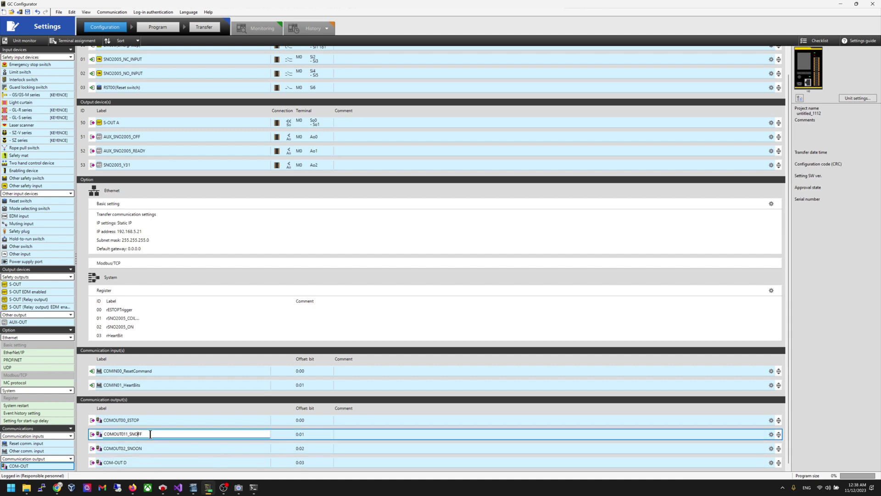
pyautogui.write('O')
pyautogui.press('Return')
# - Rename the communication output COM-OUT D as COMOUT03_HeartBit
pyautogui.click(159, 459)
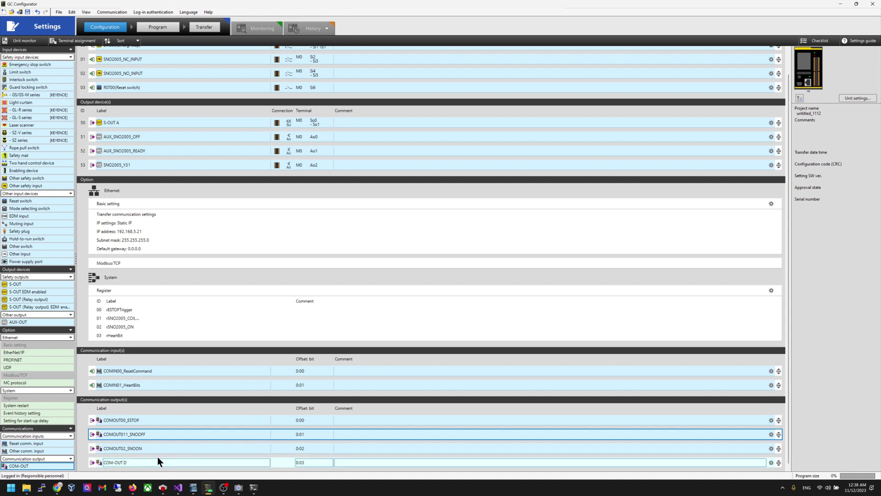
pyautogui.write('COM')
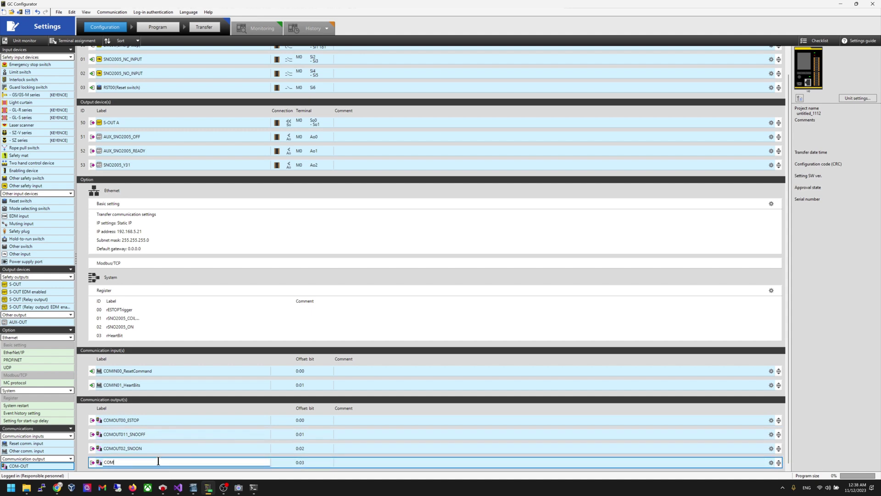
pyautogui.write('OUT03_HeartBit')
pyautogui.press('Return')
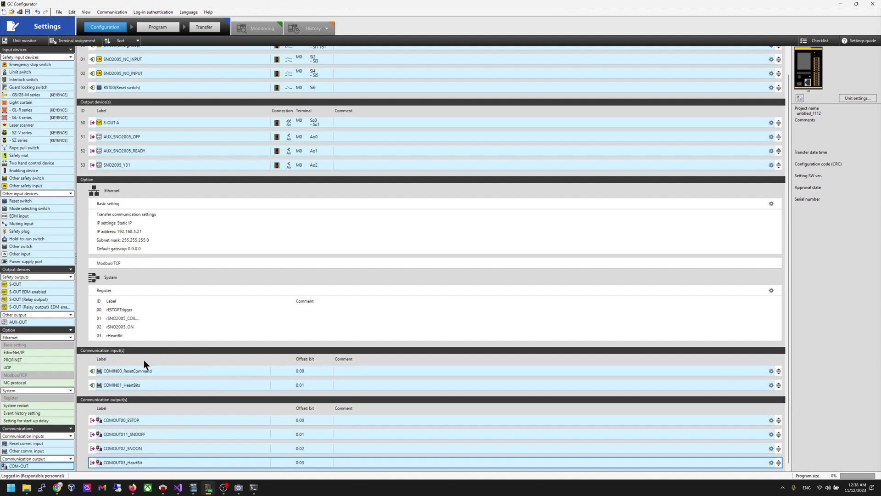
# - Switch to the program editor and dismiss the offer to insert the registered devices
pyautogui.click(170, 28)
pyautogui.moveTo(481, 222); pyautogui.dragTo(401, 197)
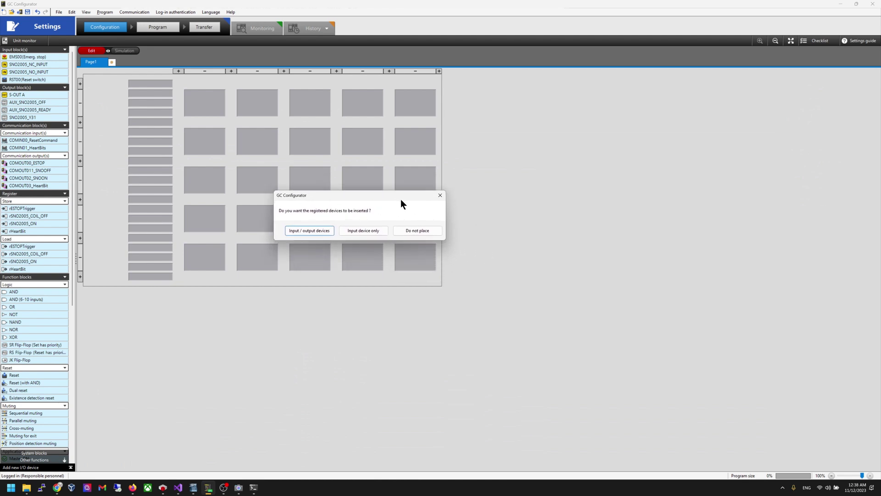
pyautogui.moveTo(400, 204); pyautogui.dragTo(338, 208)
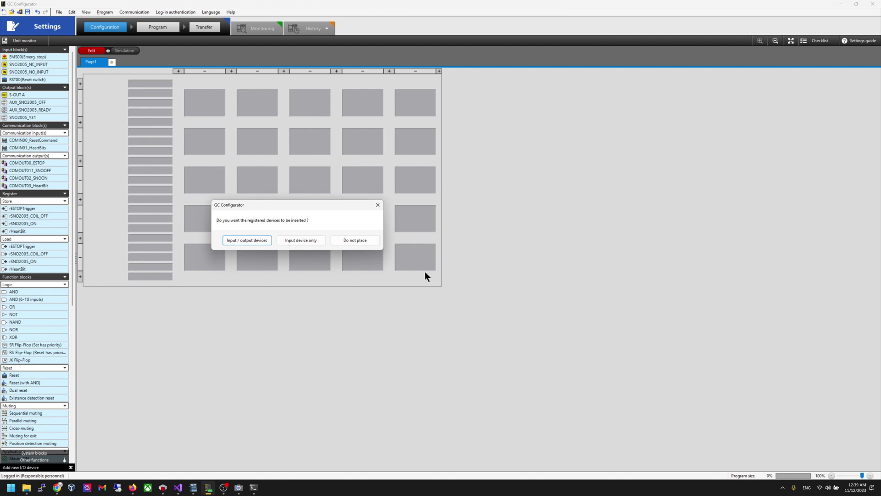
pyautogui.click(377, 204)
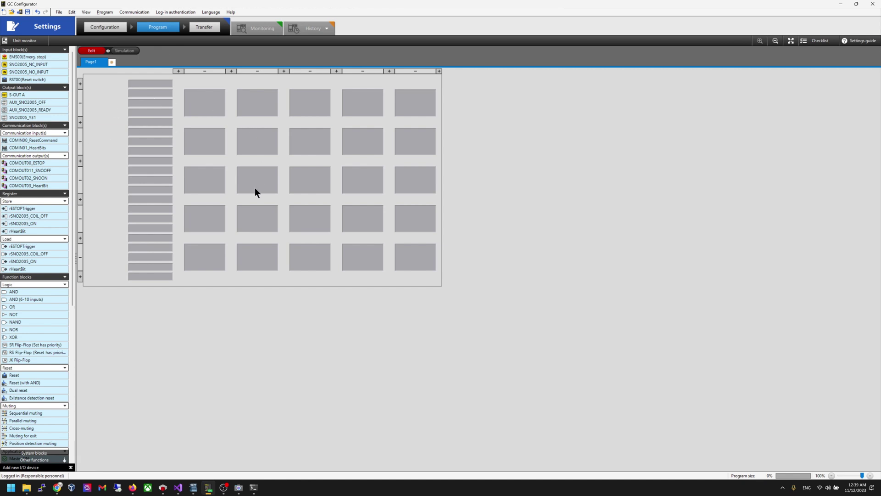
# - Add two rows at the bottom of Page1 and wire the EMS00 emergency stop input to the rESTOPTrigger store register in the first row
pyautogui.click(81, 279)
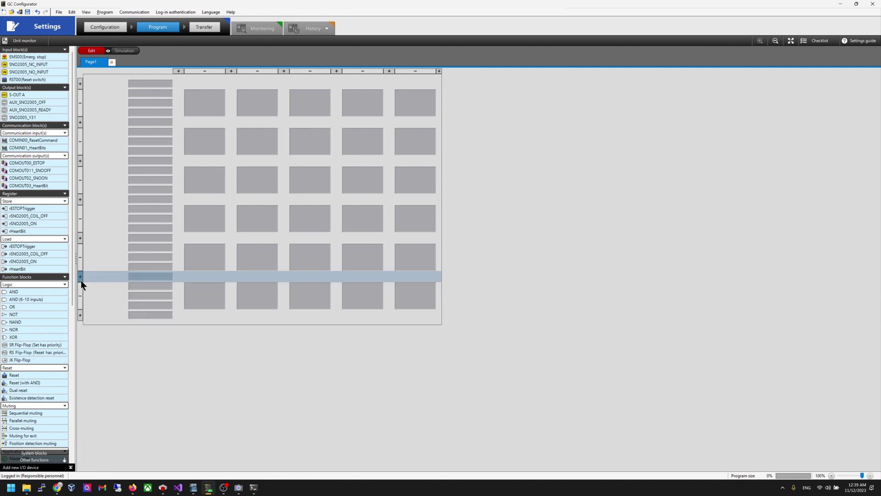
pyautogui.click(81, 279)
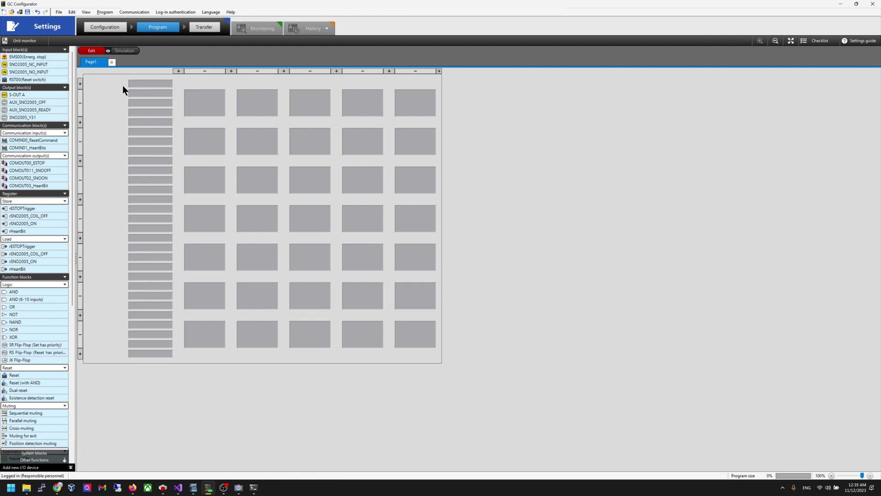
pyautogui.moveTo(49, 57); pyautogui.dragTo(145, 87)
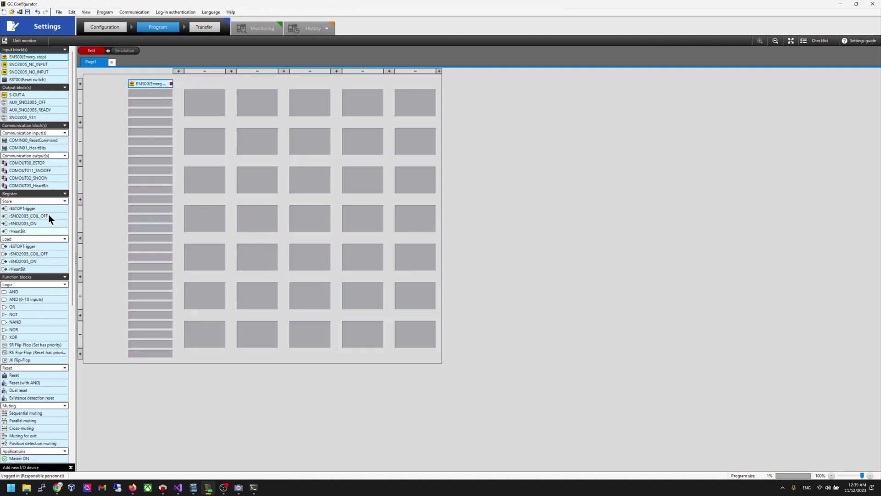
pyautogui.moveTo(48, 210); pyautogui.dragTo(423, 86)
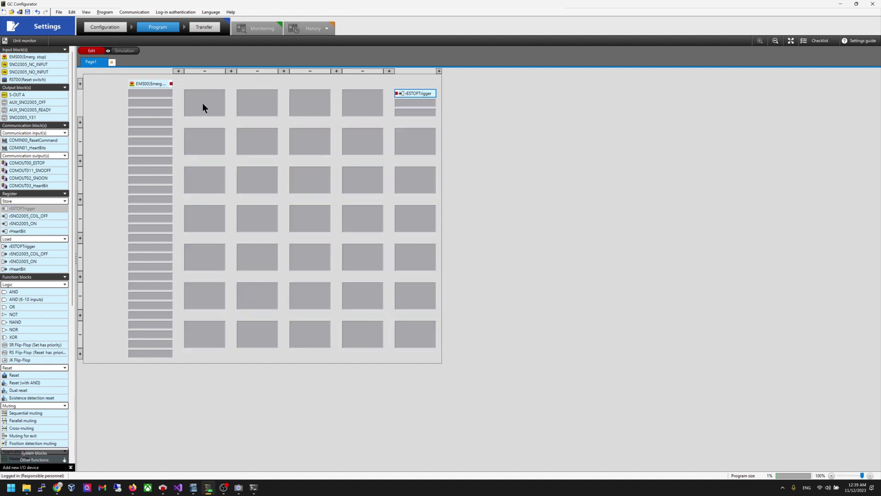
pyautogui.moveTo(172, 84); pyautogui.dragTo(396, 93)
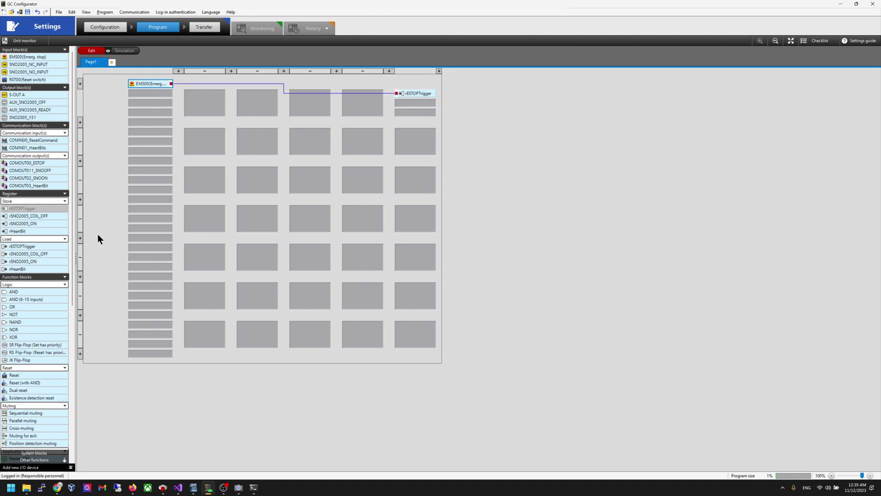
# - Place the rESTOPTrigger load register and the S-OUT A output in the second row and connect them
pyautogui.moveTo(39, 245); pyautogui.dragTo(176, 131)
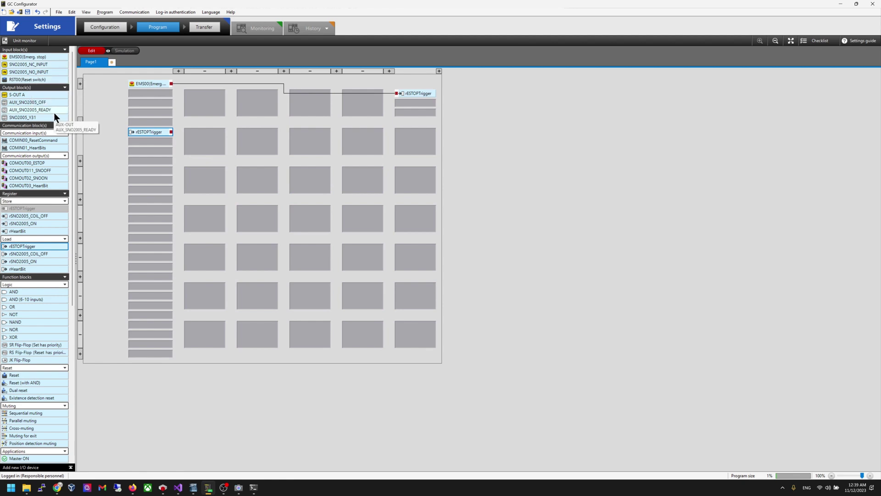
pyautogui.moveTo(55, 94); pyautogui.dragTo(434, 141)
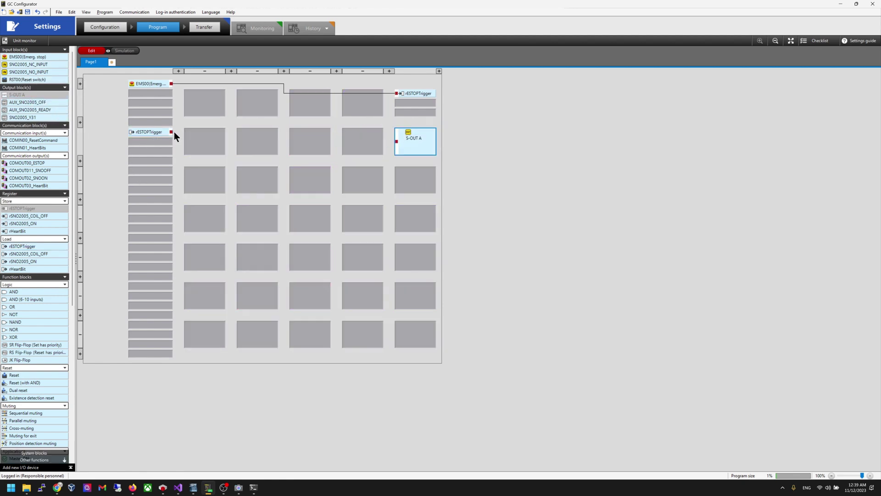
pyautogui.moveTo(172, 133); pyautogui.dragTo(396, 141)
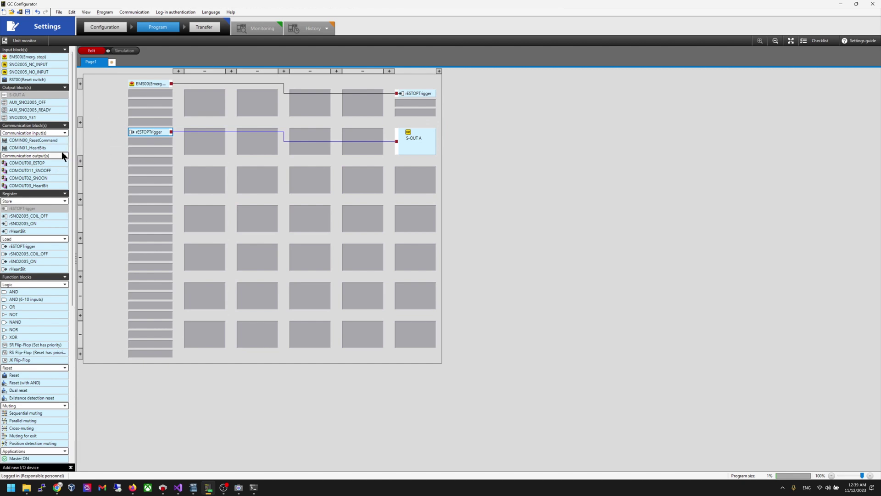
# - Combine the RST00 reset switch and COMIN00_ResetCommand through an OR block in the third row and wire it to the SNO2005_Y31 output
pyautogui.moveTo(42, 80); pyautogui.dragTo(152, 172)
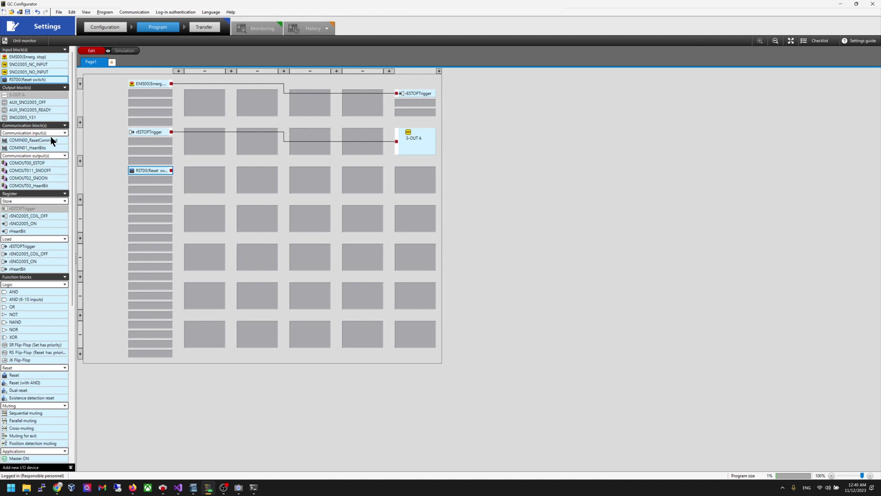
pyautogui.moveTo(51, 141); pyautogui.dragTo(158, 188)
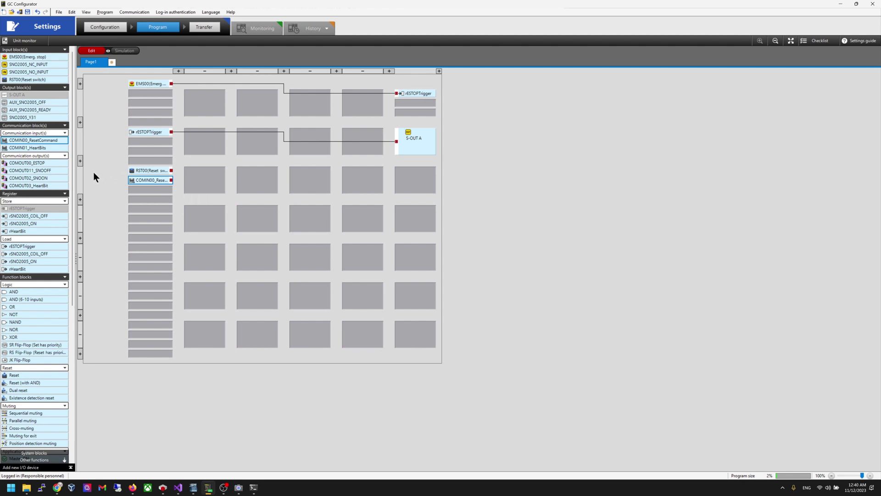
pyautogui.moveTo(40, 306); pyautogui.dragTo(255, 178)
pyautogui.moveTo(172, 173); pyautogui.dragTo(240, 171)
pyautogui.moveTo(172, 180); pyautogui.dragTo(238, 190)
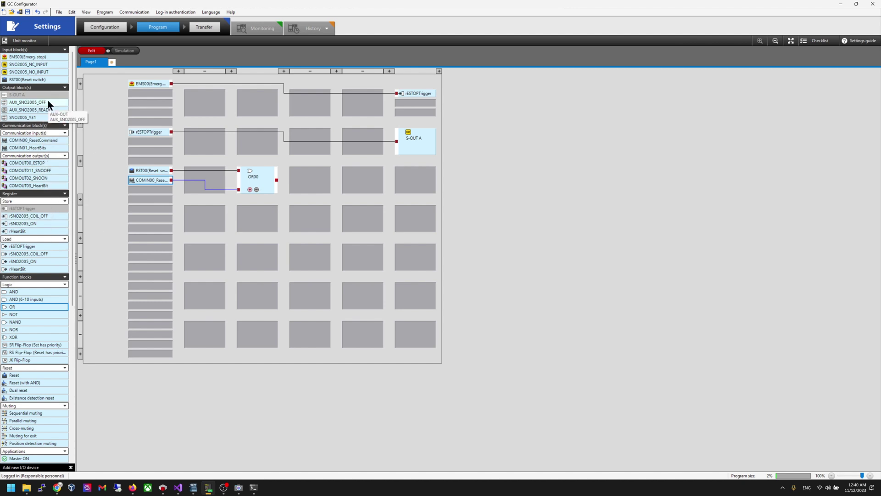
pyautogui.moveTo(48, 116); pyautogui.dragTo(379, 184)
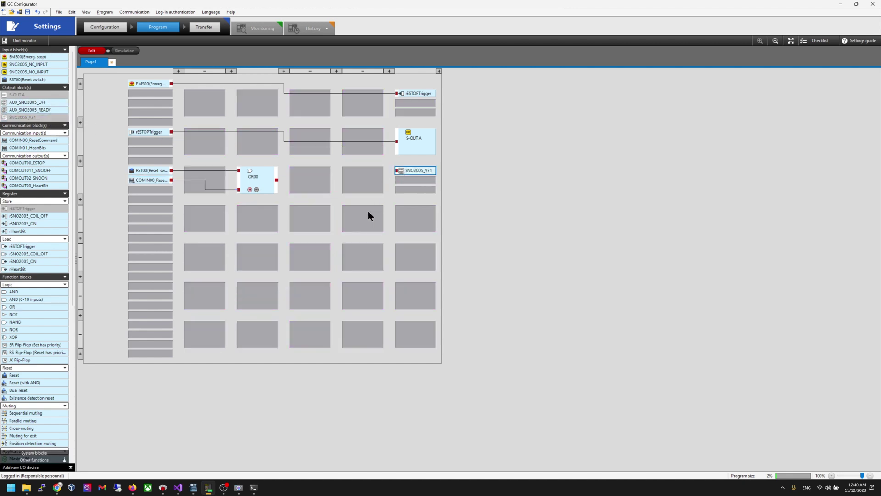
pyautogui.moveTo(277, 180)
pyautogui.mouseDown()
pyautogui.moveTo(407, 169)
pyautogui.moveTo(398, 171)
pyautogui.mouseUp()
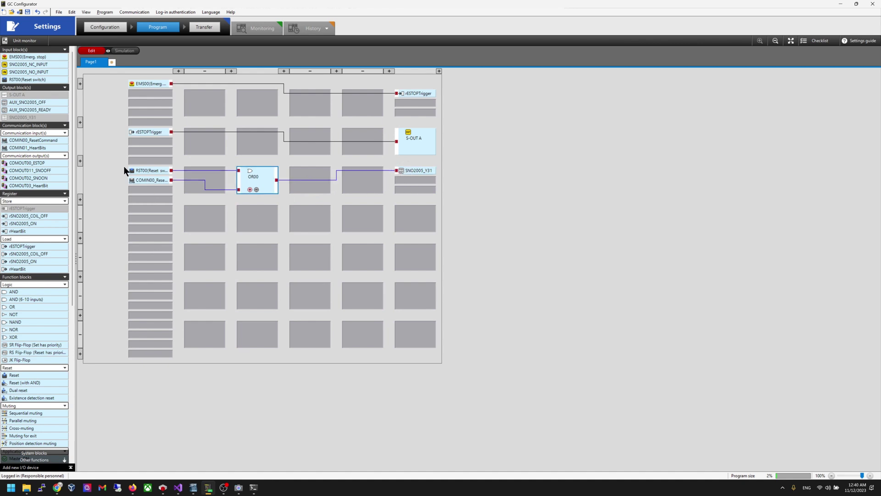
# - Place SNO2005_NC_INPUT in the fourth row and wire it to the AUX_SNO2005_OFF output and the rSNO2005_COIL_OFF store register
pyautogui.moveTo(51, 65); pyautogui.dragTo(153, 209)
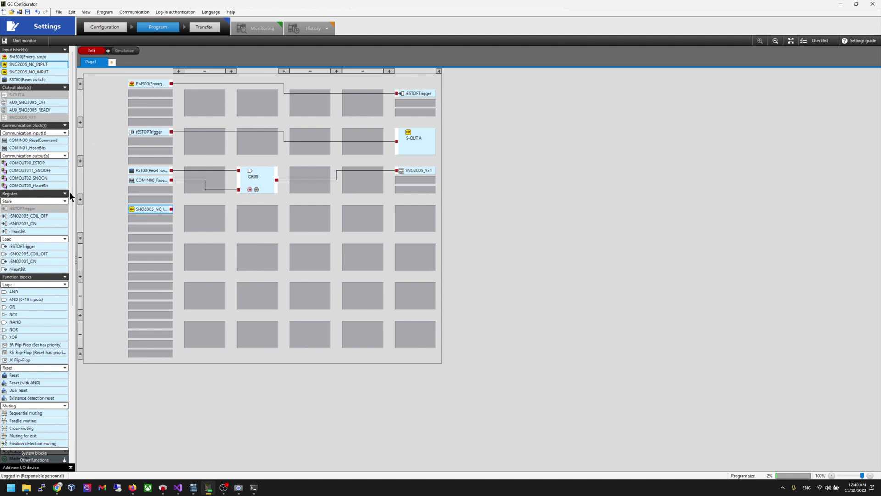
pyautogui.moveTo(45, 103); pyautogui.dragTo(410, 212)
pyautogui.moveTo(171, 209); pyautogui.dragTo(392, 209)
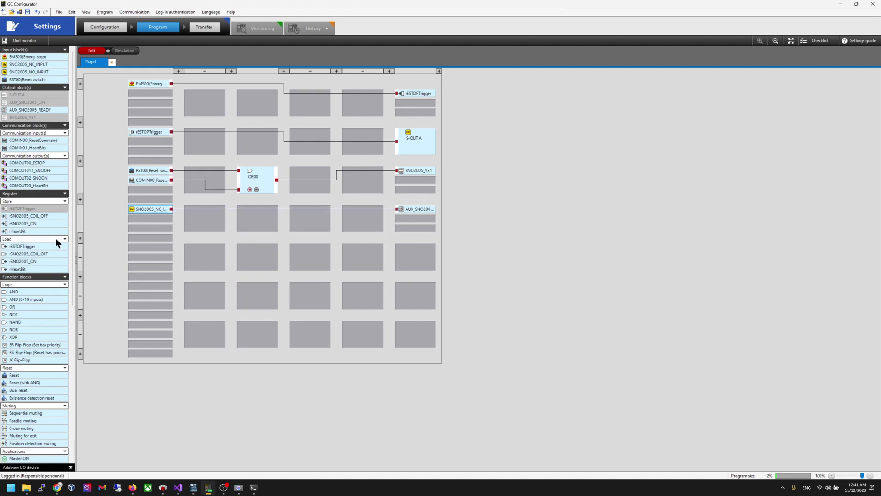
pyautogui.moveTo(56, 254)
pyautogui.mouseDown()
pyautogui.moveTo(219, 224)
pyautogui.moveTo(395, 227)
pyautogui.moveTo(127, 260)
pyautogui.moveTo(65, 254)
pyautogui.mouseUp()
pyautogui.moveTo(28, 215); pyautogui.dragTo(416, 218)
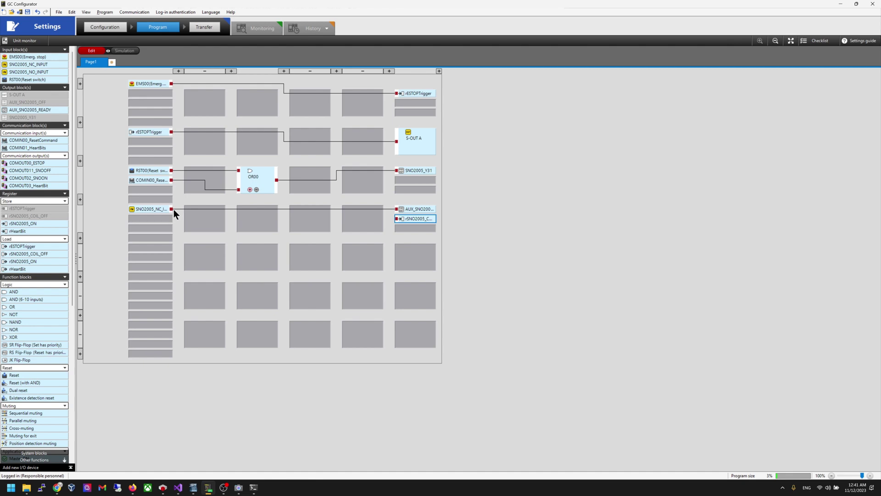
pyautogui.moveTo(170, 211); pyautogui.dragTo(396, 218)
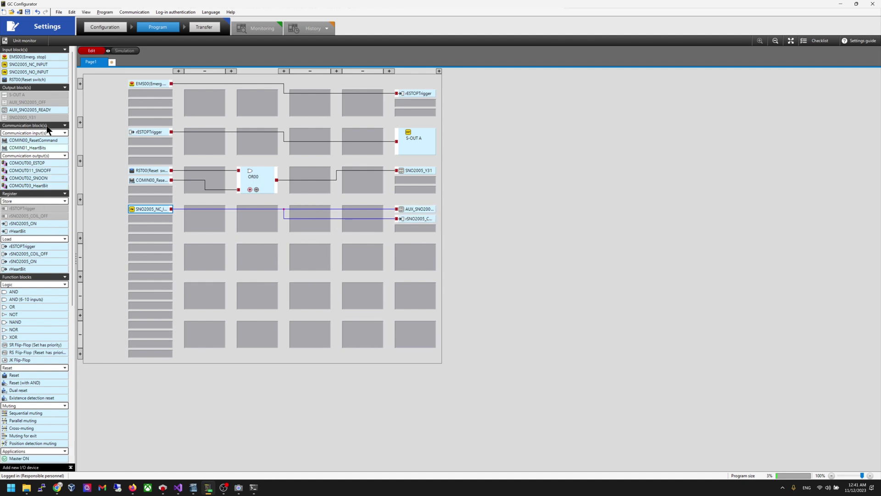
# - Place SNO2005_NO_INPUT in the fifth row and wire it to the AUX_SNO2005_READY output and the rSNO2005_ON store register
pyautogui.moveTo(53, 72); pyautogui.dragTo(151, 243)
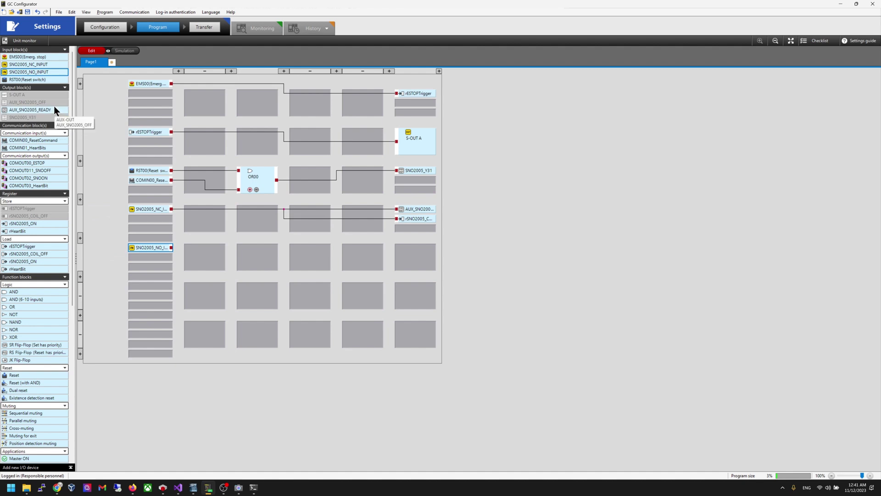
pyautogui.moveTo(53, 111); pyautogui.dragTo(407, 247)
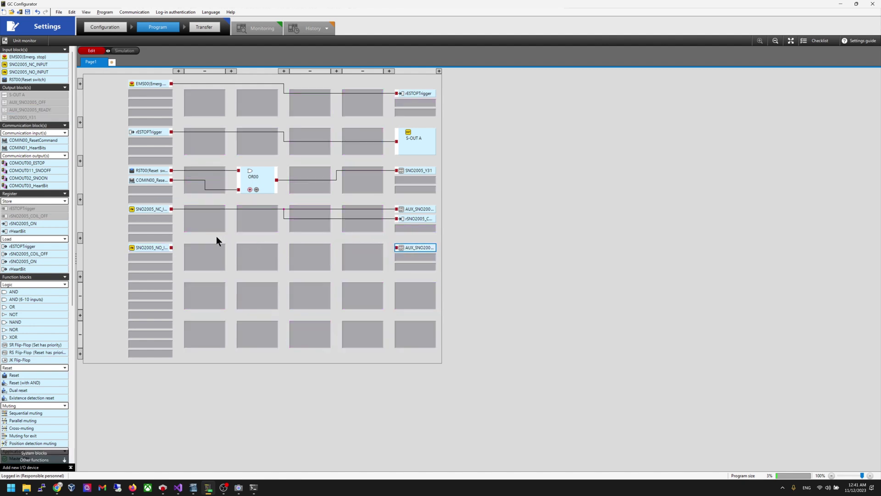
pyautogui.moveTo(169, 246); pyautogui.dragTo(402, 247)
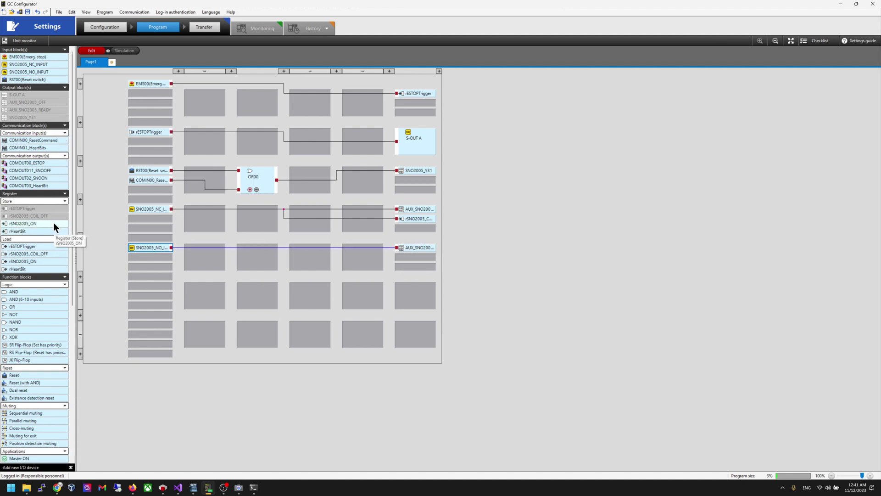
pyautogui.moveTo(53, 222); pyautogui.dragTo(407, 257)
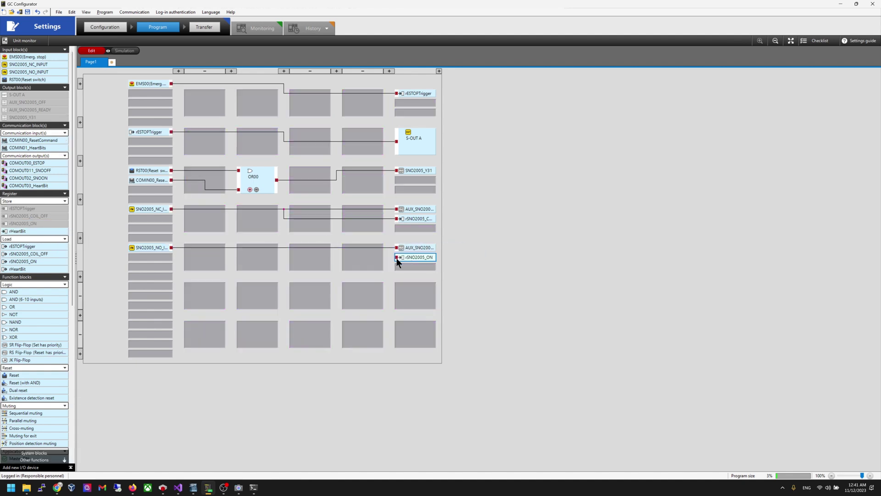
pyautogui.moveTo(171, 246); pyautogui.dragTo(397, 257)
# - Add a second program page and wire the rESTOPTrigger load register to the COMOUT00_ESTOP communication output in its first row
pyautogui.click(113, 62)
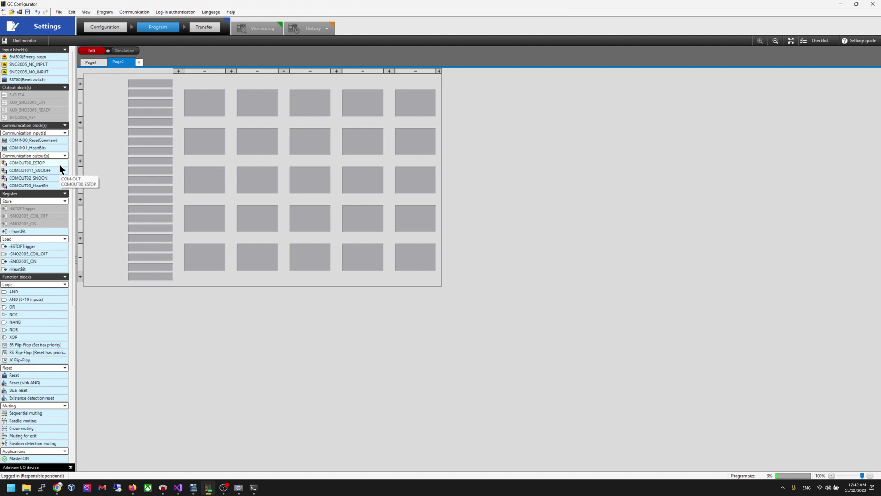
pyautogui.moveTo(59, 164); pyautogui.dragTo(422, 102)
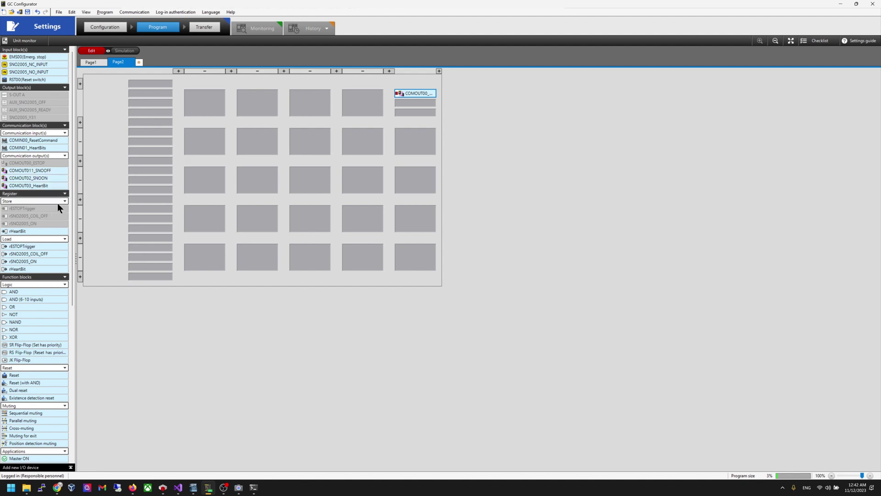
pyautogui.moveTo(41, 246); pyautogui.dragTo(398, 93)
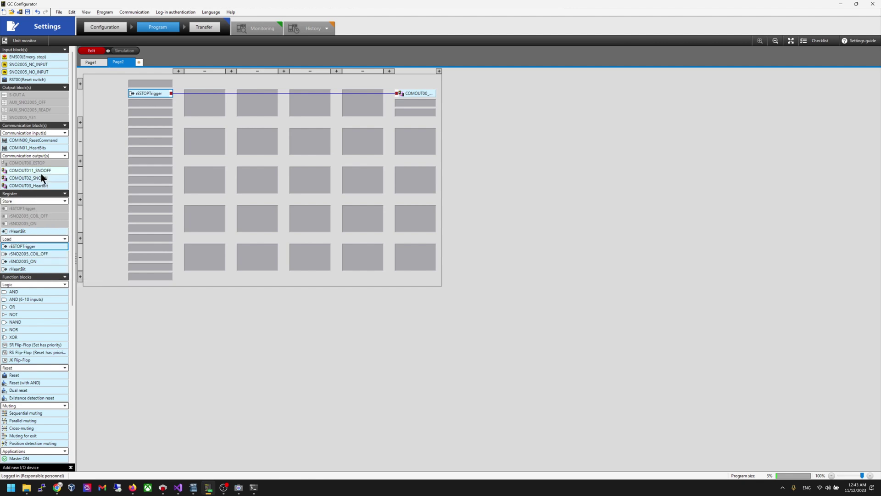
# - Place COMOUT011_SNOOFF, COMOUT02_SNOON and COMOUT03_HeartBit in the last column of Page2, in rows two, three and four
pyautogui.moveTo(41, 174); pyautogui.dragTo(398, 148)
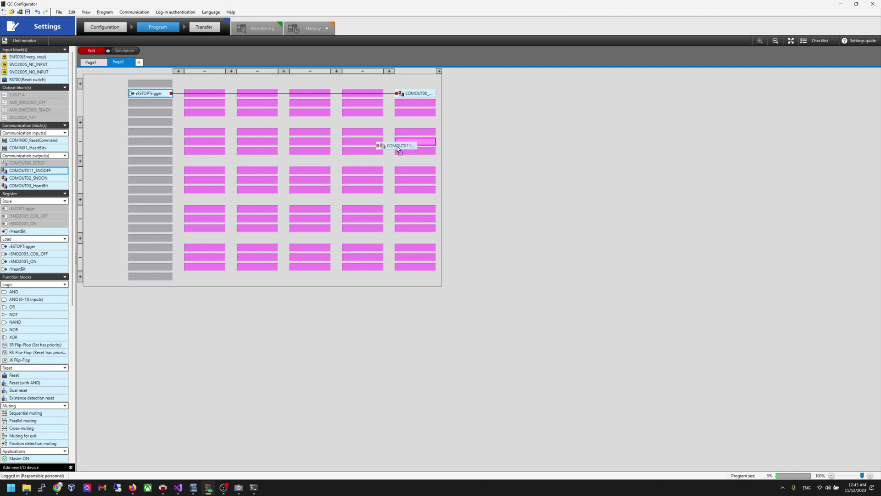
pyautogui.moveTo(397, 147); pyautogui.dragTo(398, 133)
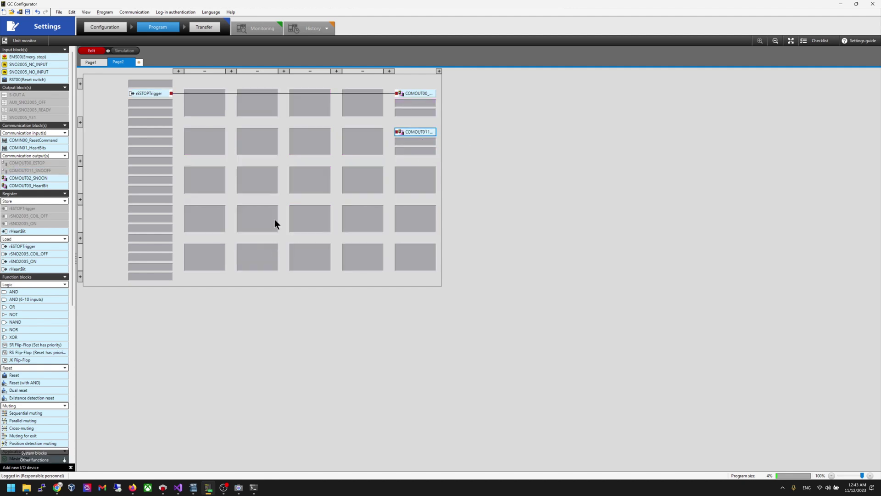
pyautogui.moveTo(56, 178); pyautogui.dragTo(408, 172)
pyautogui.click(48, 187)
pyautogui.moveTo(48, 189); pyautogui.dragTo(411, 209)
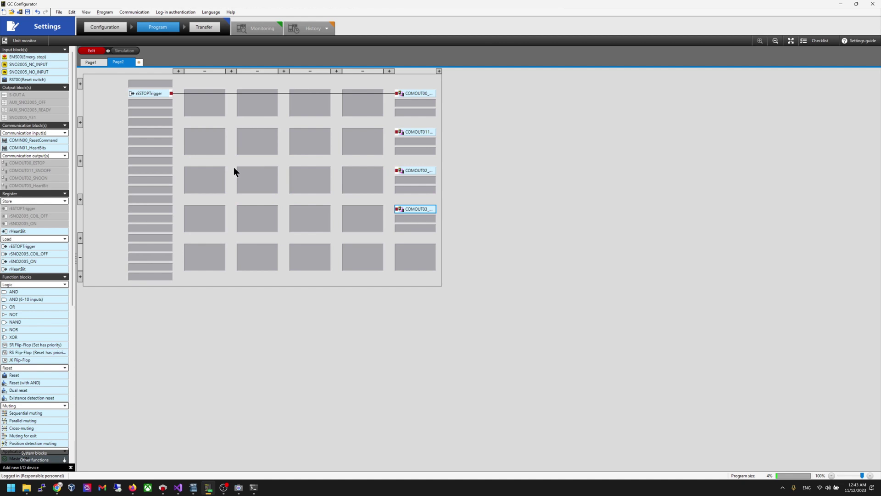
# - Wire COMIN01_HeartBits to the rHeartBit store register in row five, and the rSNO2005_COIL_OFF and rSNO2005_ON load registers to COMOUT011_SNOOFF and COMOUT02_SNOON
pyautogui.moveTo(22, 231); pyautogui.dragTo(425, 247)
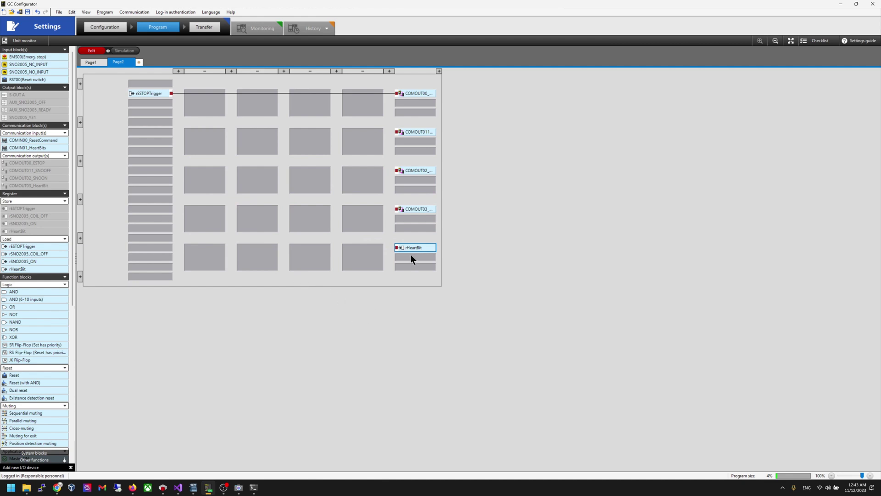
pyautogui.moveTo(27, 148); pyautogui.dragTo(398, 248)
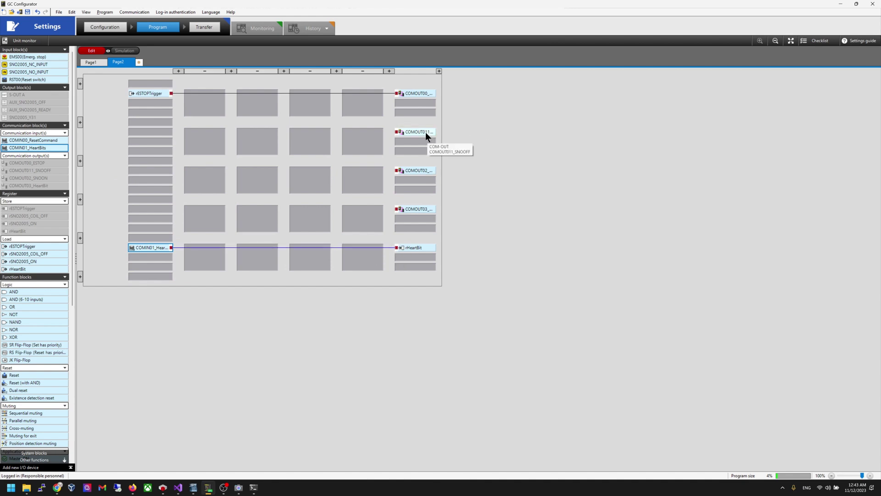
pyautogui.moveTo(28, 253); pyautogui.dragTo(397, 132)
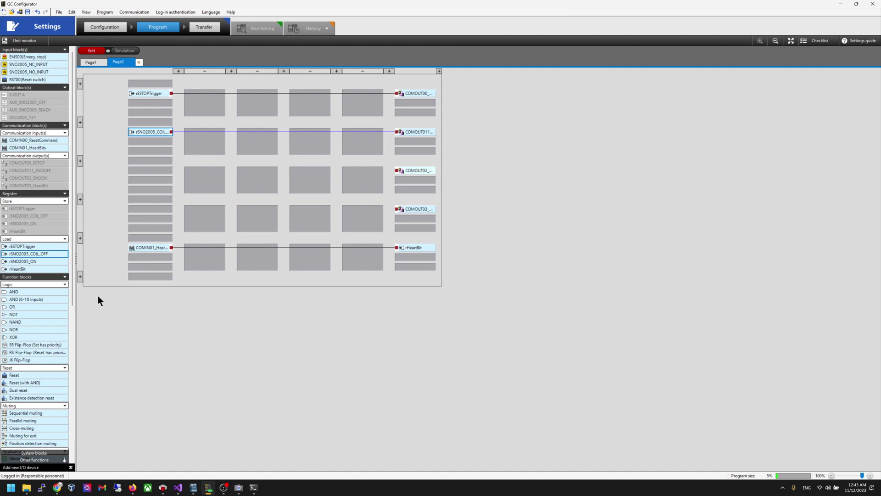
pyautogui.moveTo(65, 261); pyautogui.dragTo(397, 170)
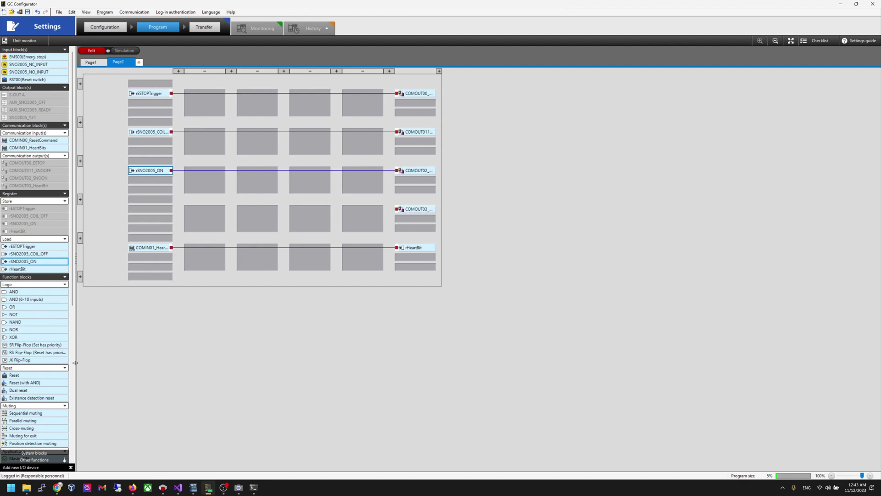
# - Place an Always ON system block in the input column of Page2's fourth row
pyautogui.scroll(-3, 25, 390)
pyautogui.scroll(-10, 42, 406)
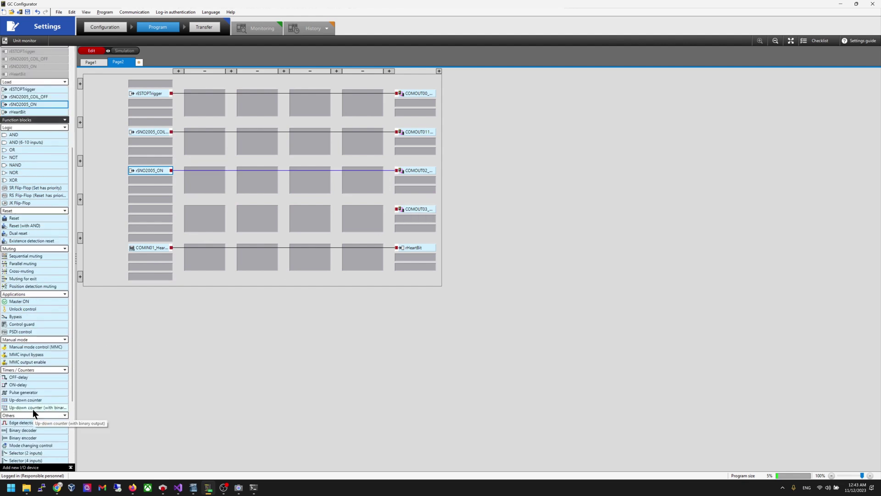
pyautogui.scroll(-2, 39, 372)
pyautogui.moveTo(31, 415); pyautogui.dragTo(145, 224)
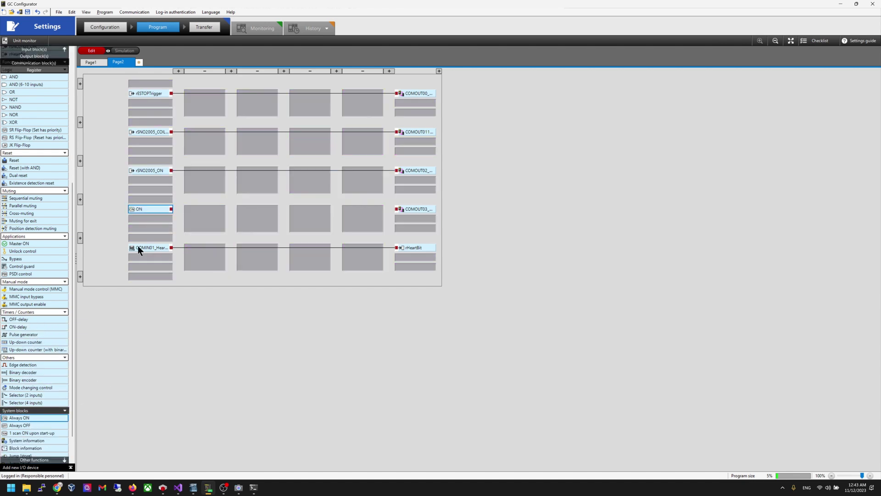
# - Add a Pulse generator in the third block column of row four and wire it between Always ON and COMOUT03_HeartBit
pyautogui.scroll(-2, 38, 392)
pyautogui.scroll(-1, 37, 391)
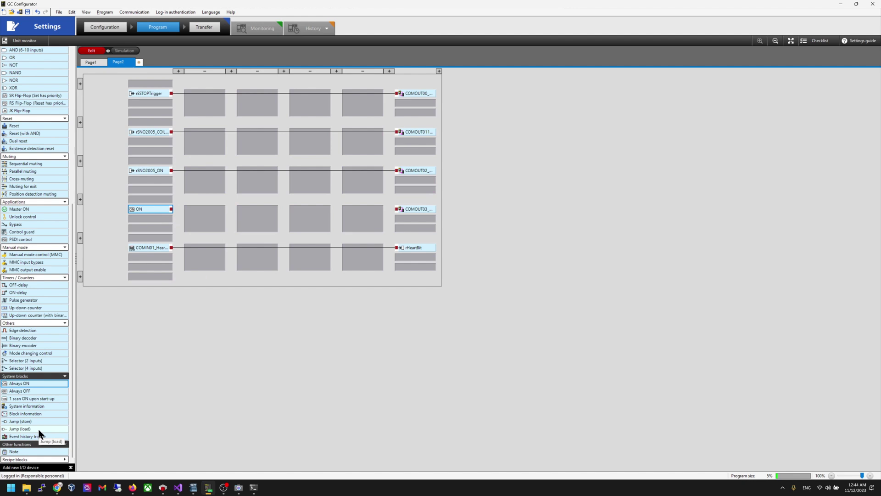
pyautogui.moveTo(37, 302); pyautogui.dragTo(303, 222)
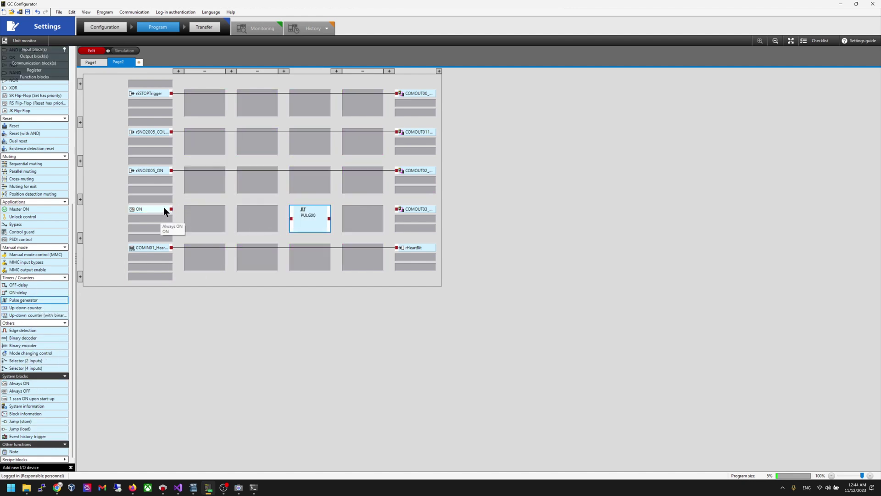
pyautogui.moveTo(172, 208); pyautogui.dragTo(402, 210)
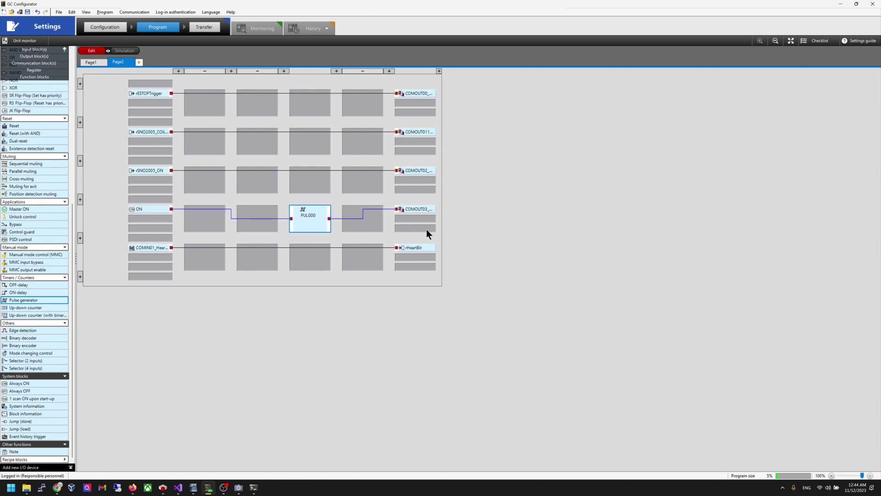
pyautogui.click(622, 207)
# - Save the project as Tutuorial_GC1000_Modbus_EN.gcd in the GC Configurator folder
pyautogui.hotkey('ctrl', 's')
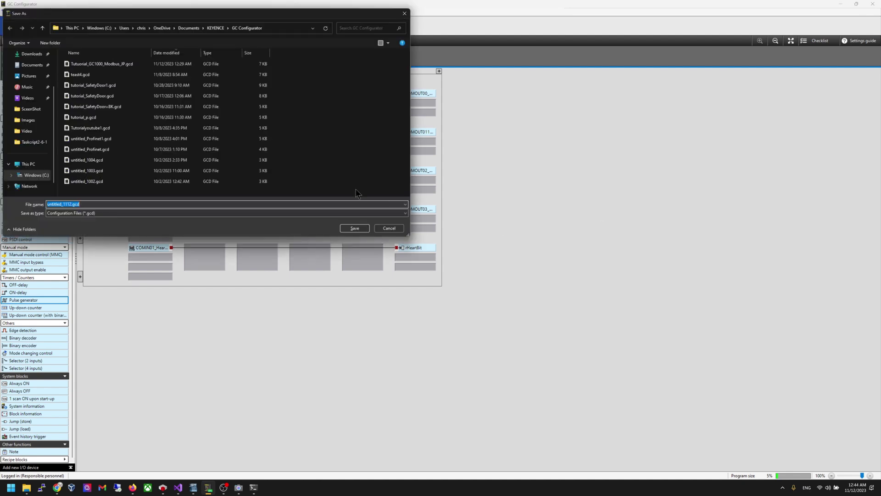
pyautogui.click(141, 64)
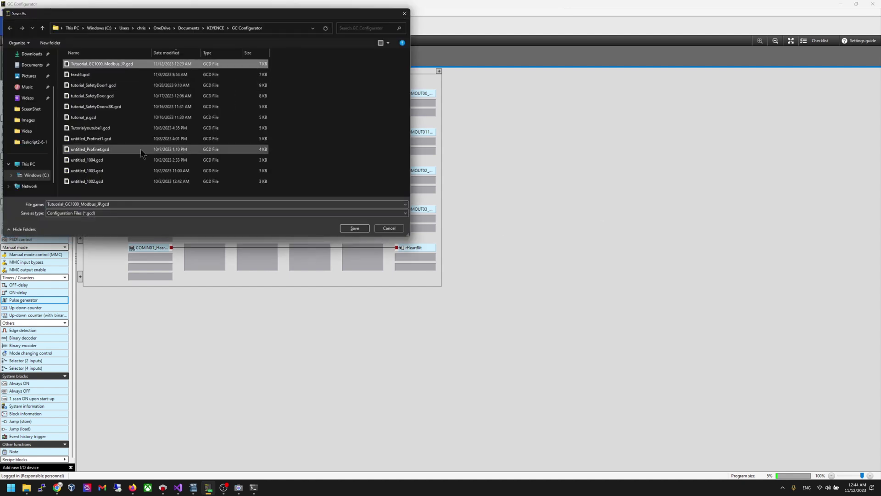
pyautogui.click(143, 204)
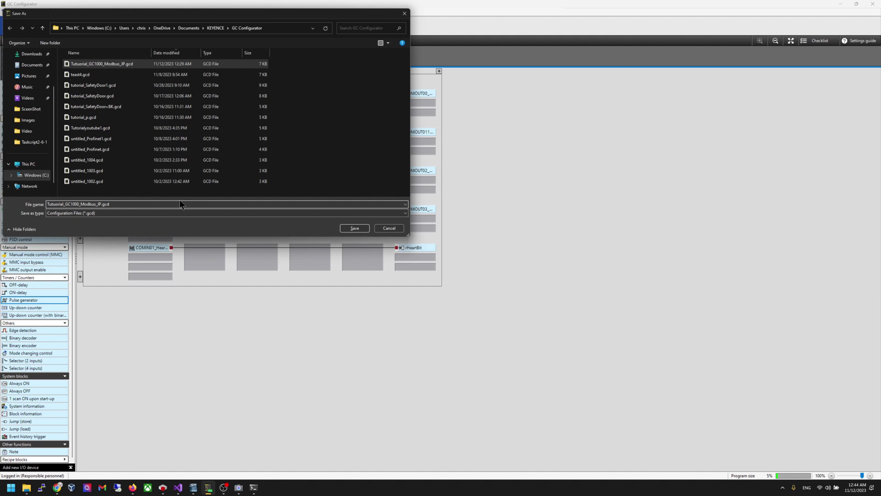
pyautogui.press('Left')
pyautogui.press('Left')
pyautogui.press('Left')
pyautogui.press('Left')
pyautogui.press('BackSpace')
pyautogui.press('BackSpace')
pyautogui.write('EN')
pyautogui.press('Return')
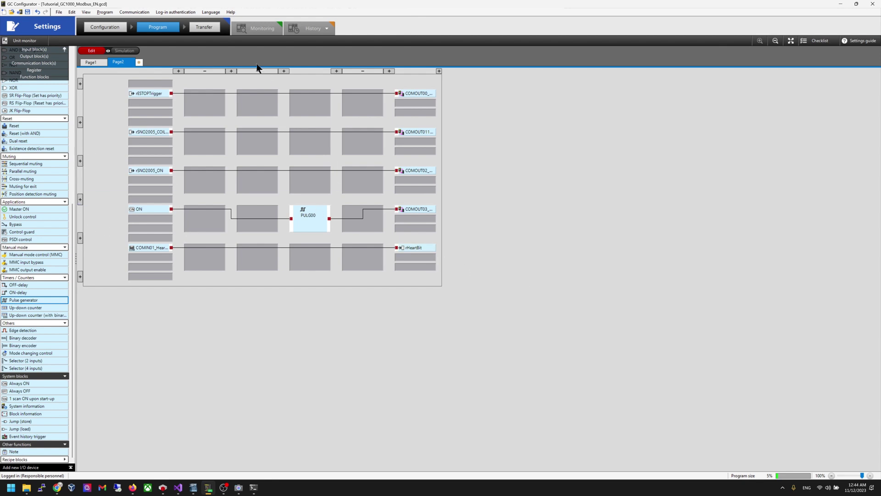
# - Transfer the project to the safety controller despite the checklist warning, approve the settings and set the GC to RUN
pyautogui.click(204, 27)
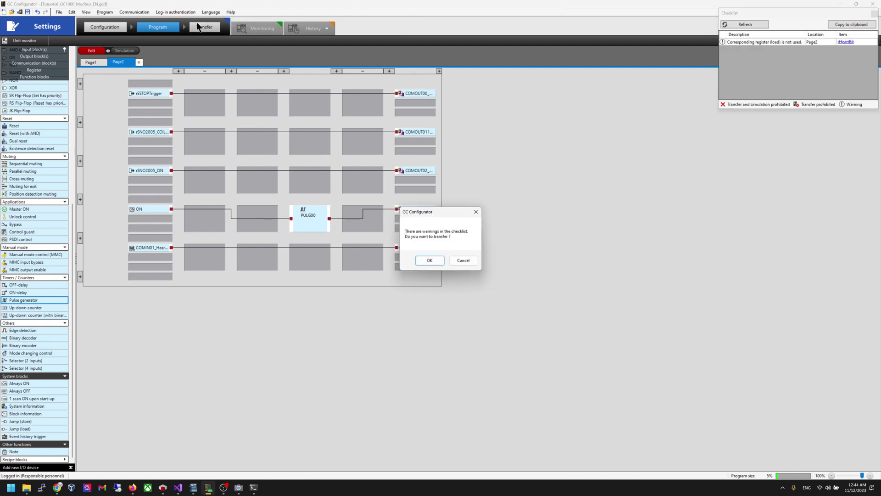
pyautogui.click(428, 261)
pyautogui.click(443, 267)
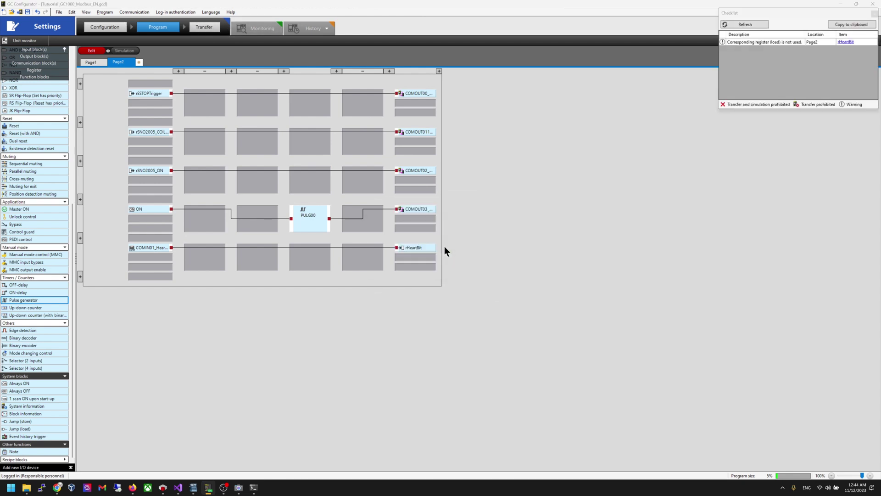
pyautogui.scroll(-20, 443, 254)
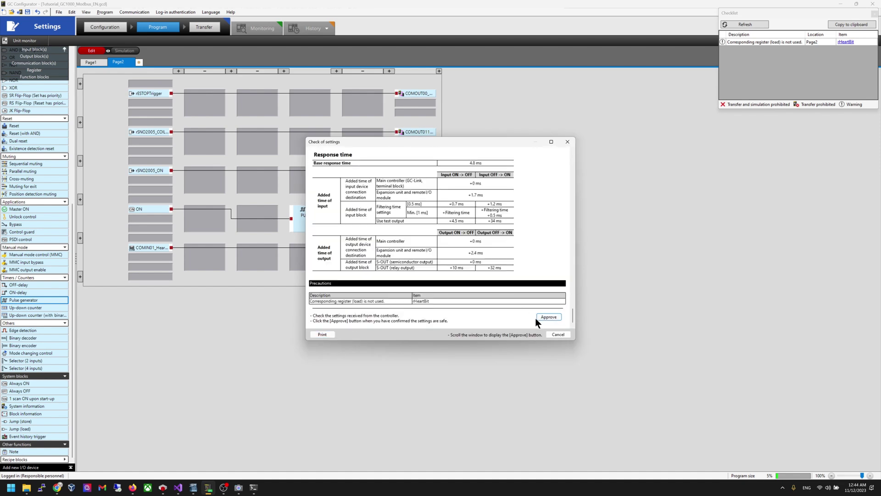
pyautogui.click(546, 318)
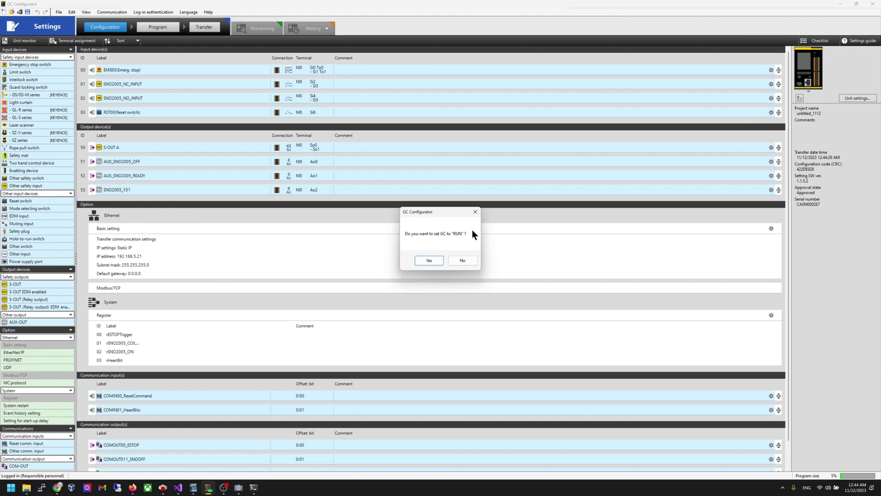
pyautogui.click(429, 260)
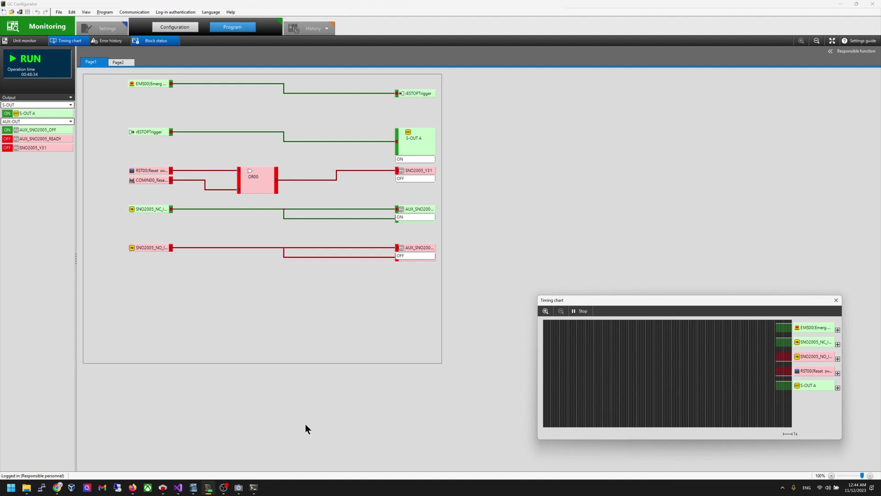
# - Switch to the Camera app to view the physical hardware beside the live program monitor
pyautogui.click(242, 487)
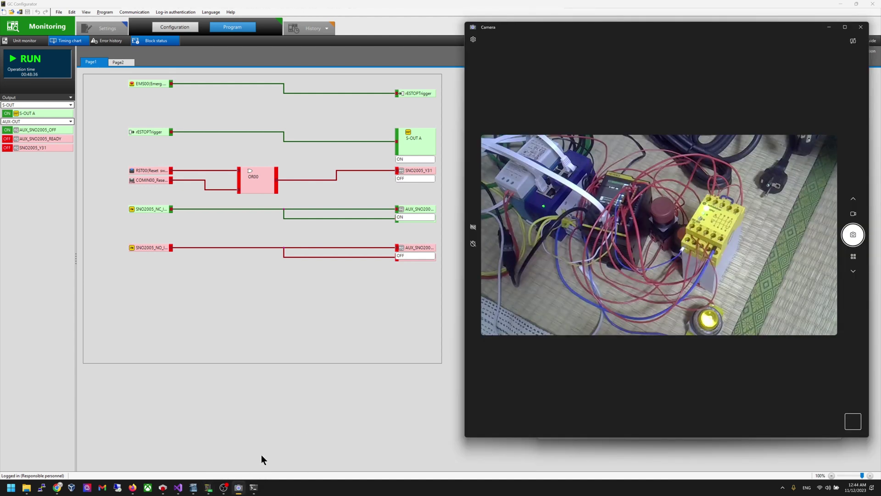